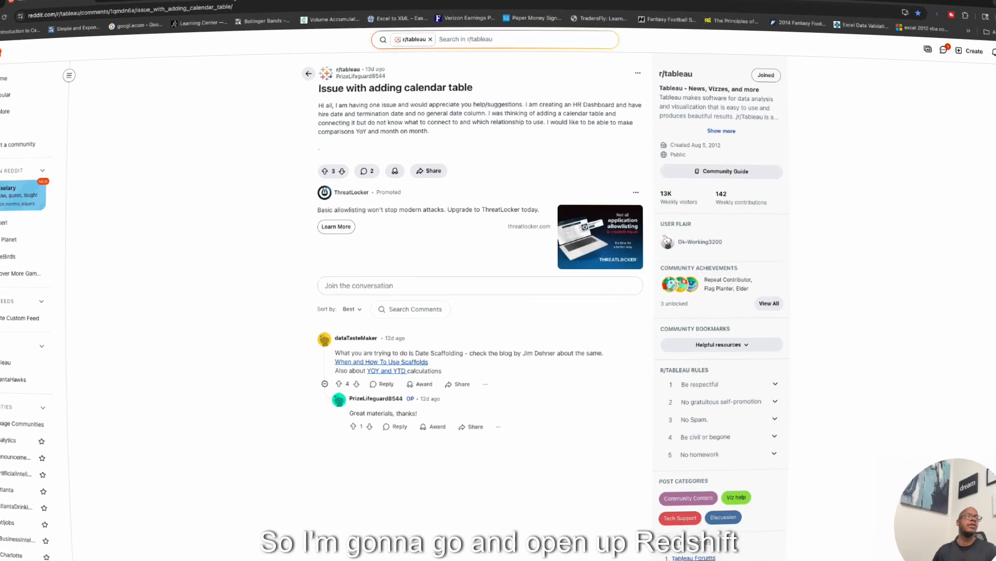
- Switch to the Redshift query editor, run only the date_dimension query and examine its month-end and quarter-end flags through March 2020
left_click(266, 18)
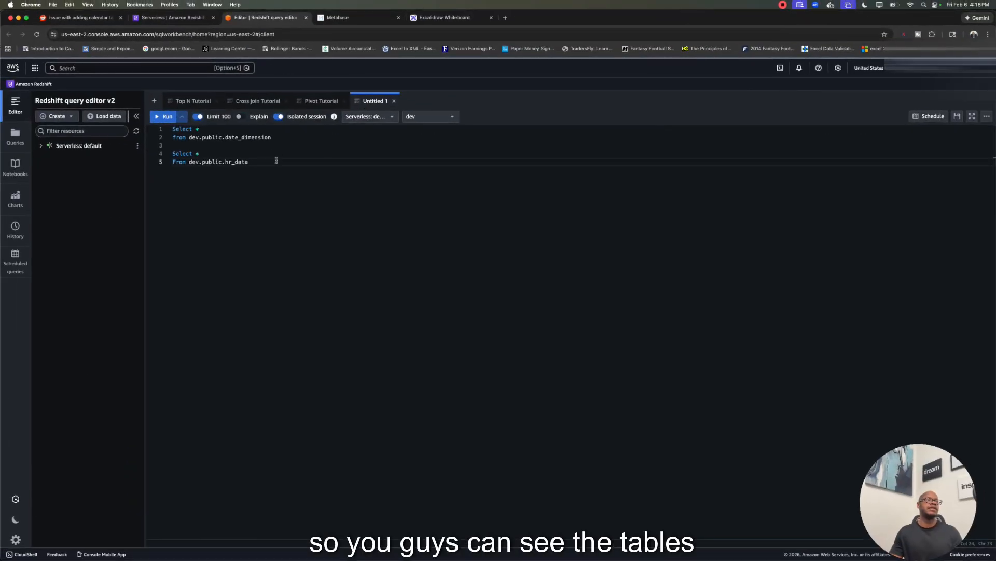
double_click(270, 138)
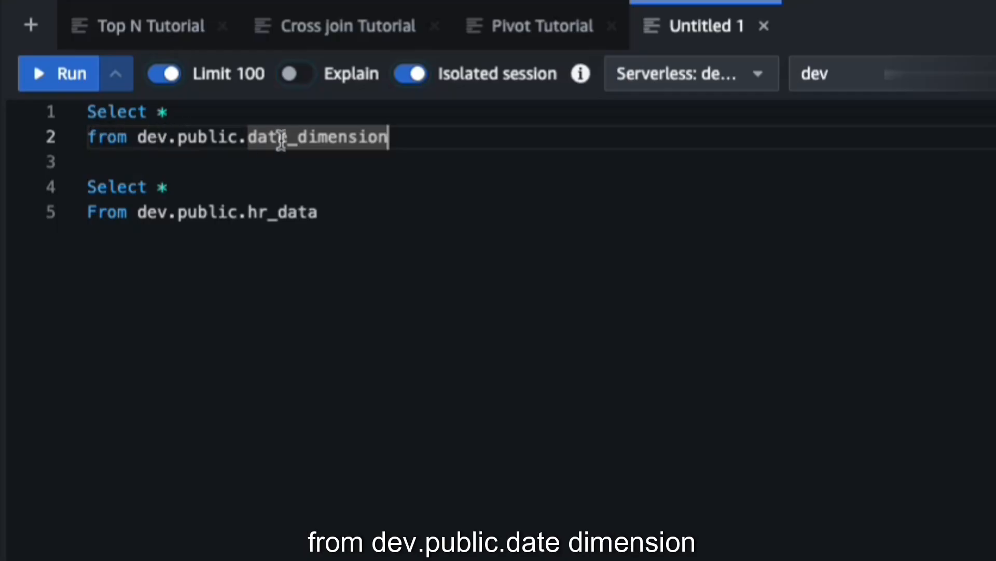
key("Return")
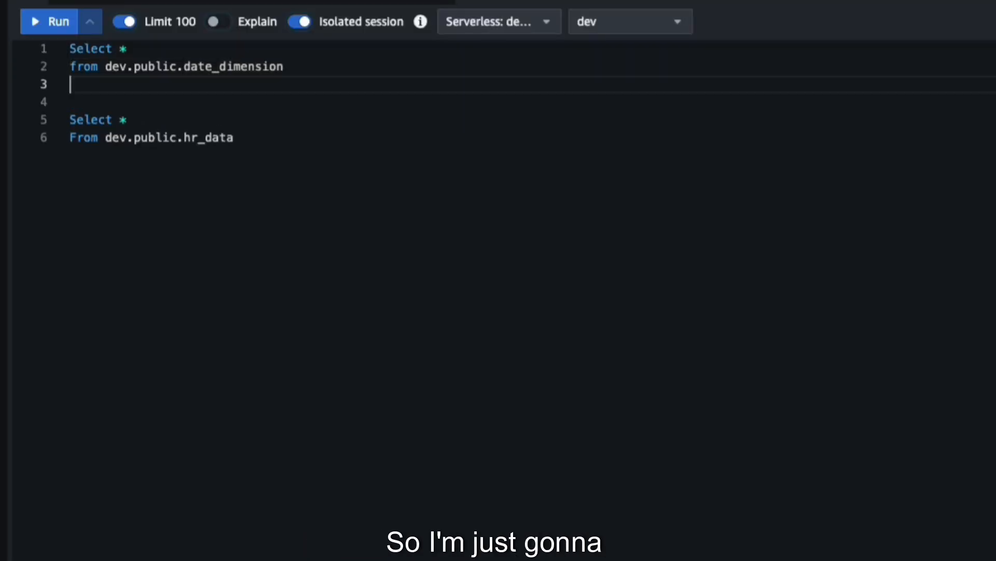
type("limi")
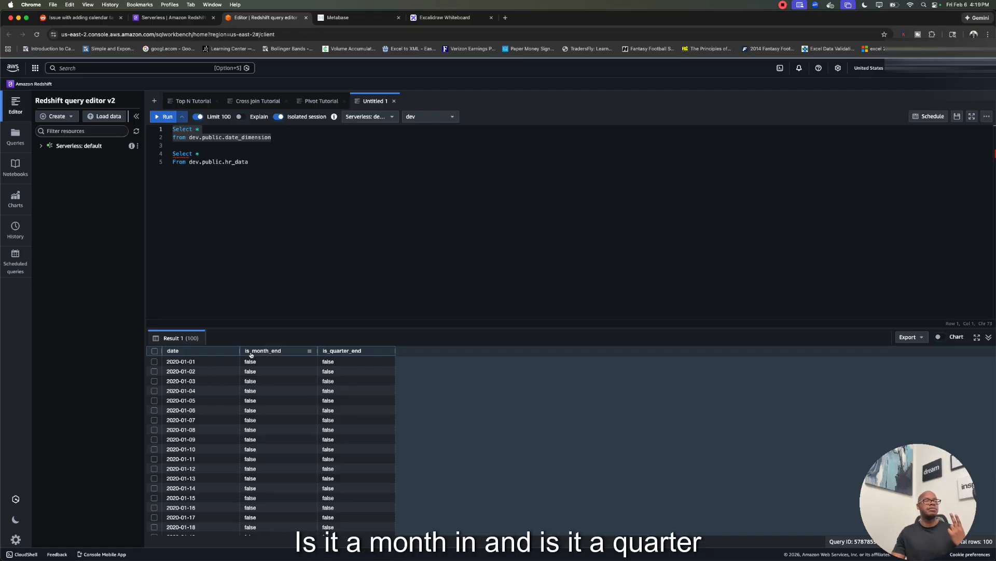
scroll(260, 468, "down", 5)
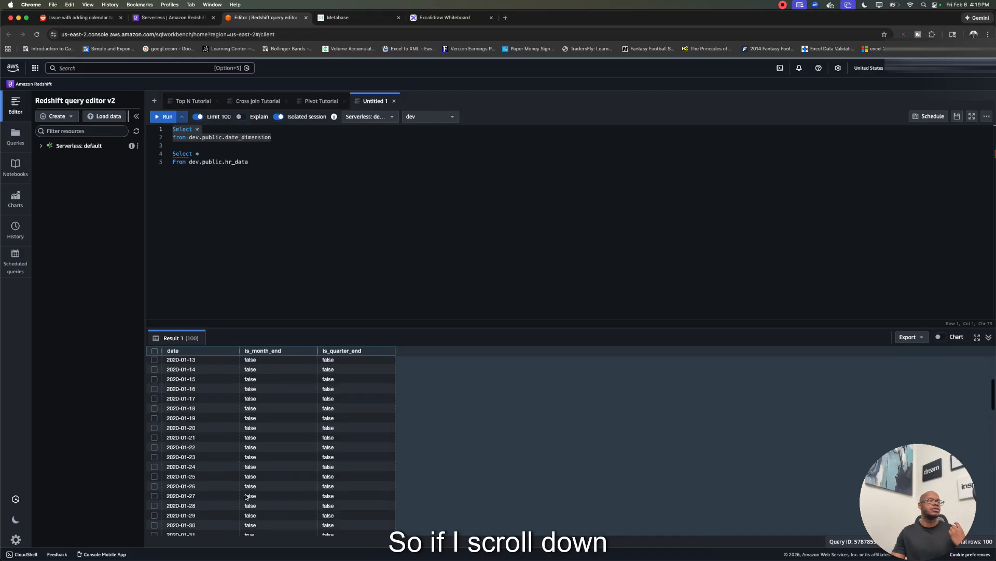
scroll(246, 500, "down", 1)
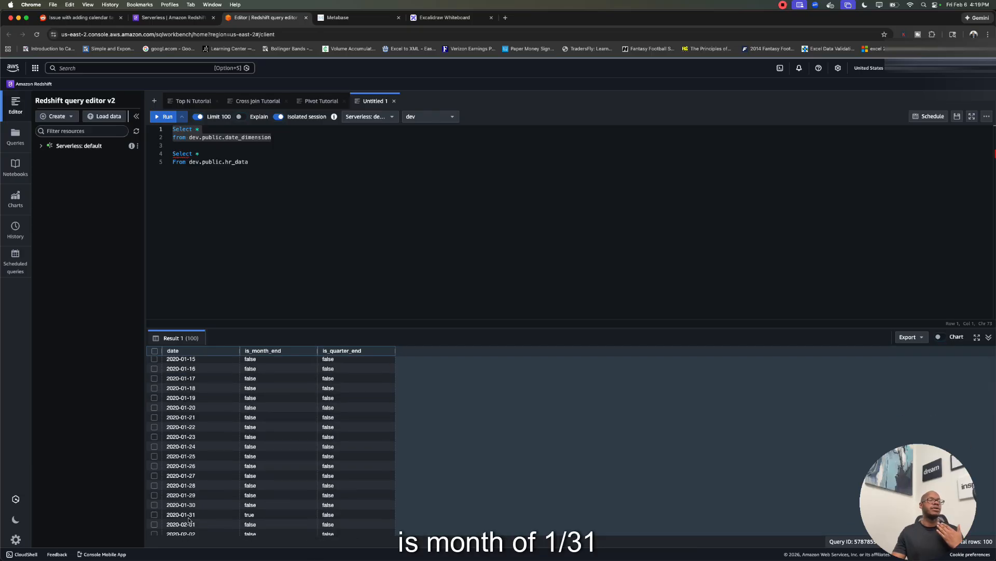
scroll(189, 520, "down", 15)
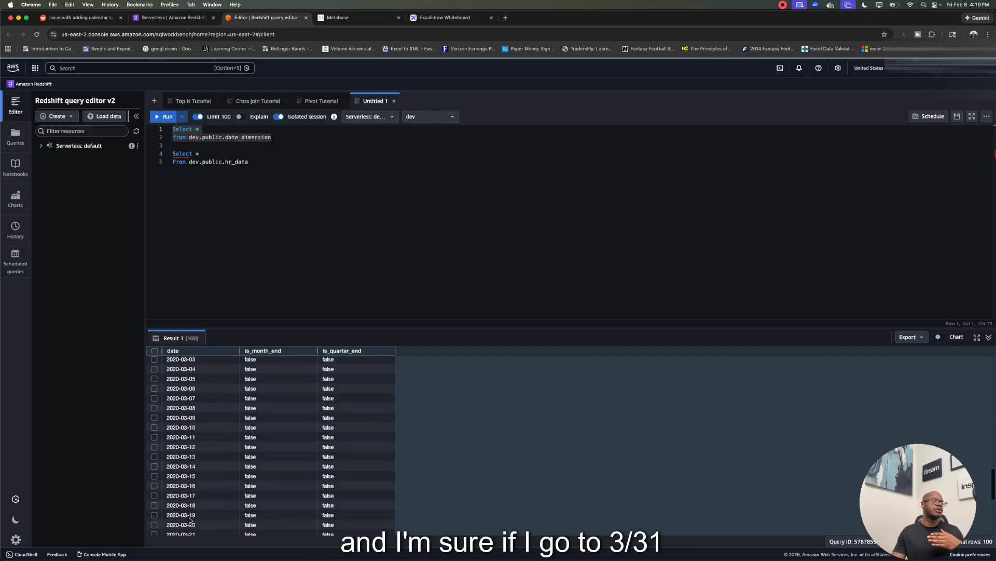
scroll(189, 520, "down", 4)
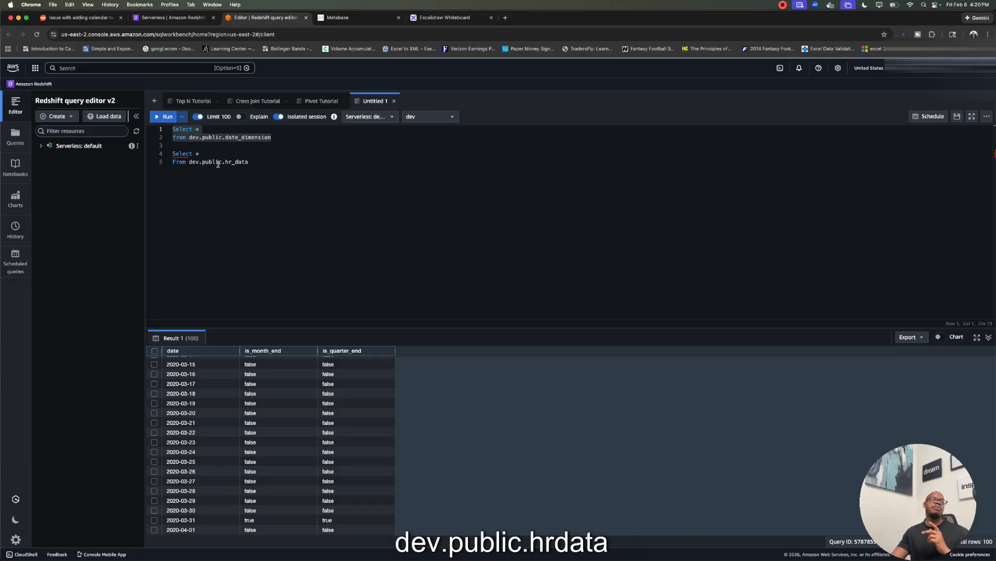
- Run only the query on dev.public.hr_data
left_click_drag(252, 161, 173, 154)
left_click(161, 118)
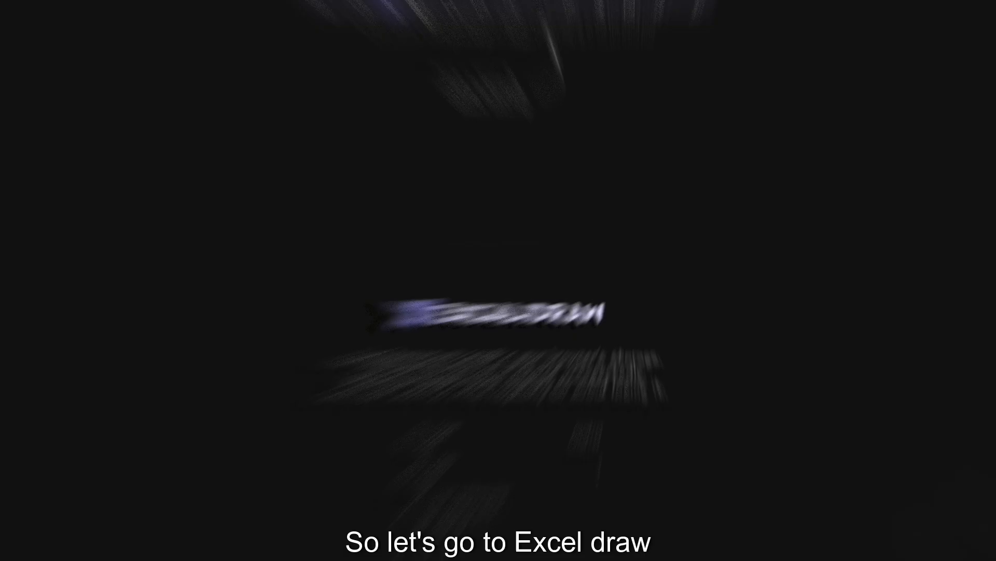
- Switch to the Excalidraw whiteboard and draw a roughly square rectangle near the middle of the empty canvas
left_click(435, 29)
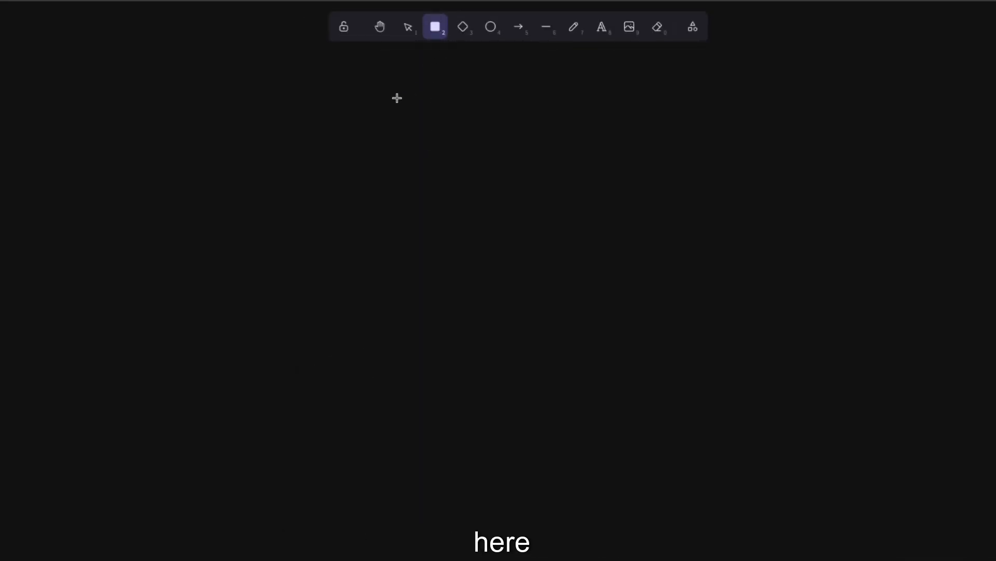
mouse_move(398, 151)
left_mouse_down()
mouse_move(483, 235)
mouse_move(556, 332)
left_mouse_up()
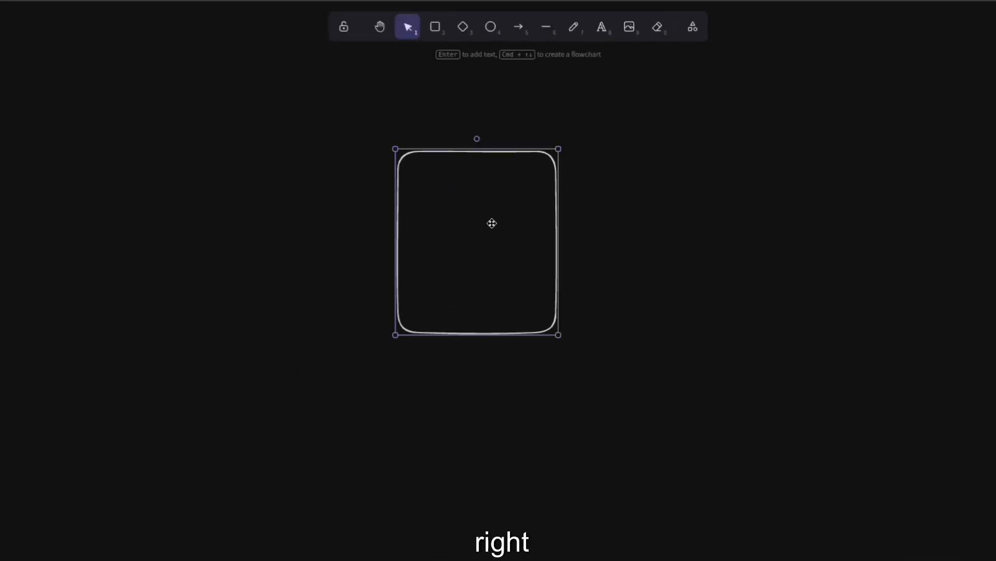
left_click(454, 106)
- Add text inside the rectangle with the heading HR Facts, a blank line, and the lines Employee ID, Hire Date and Event
left_click(601, 27)
left_click(514, 205)
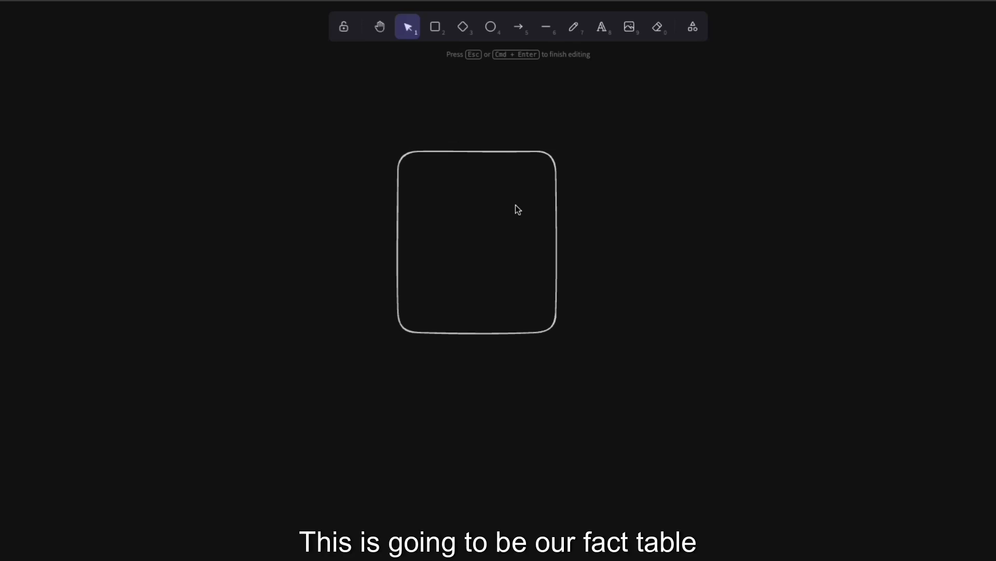
type("HR Facts")
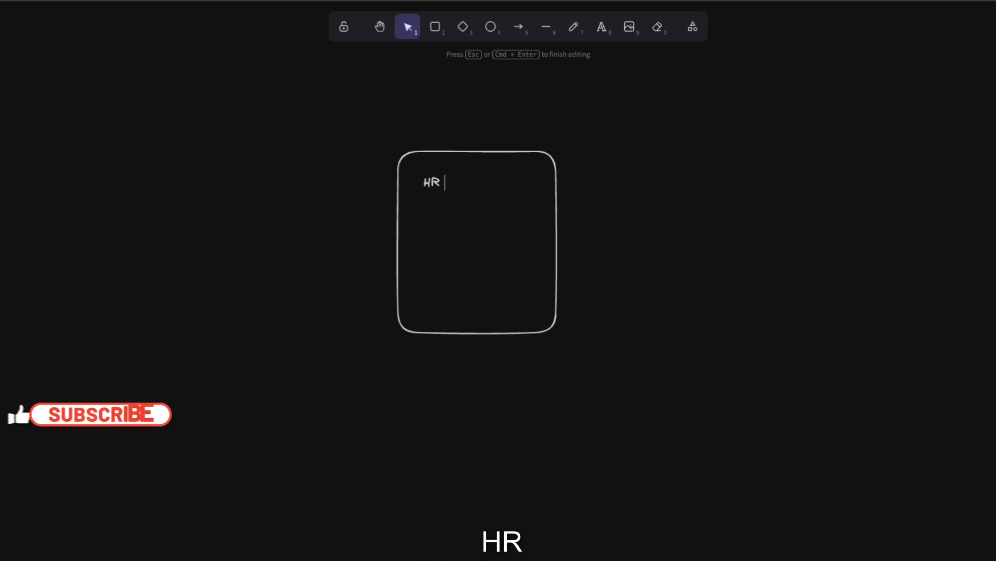
key("Return")
key("Return")
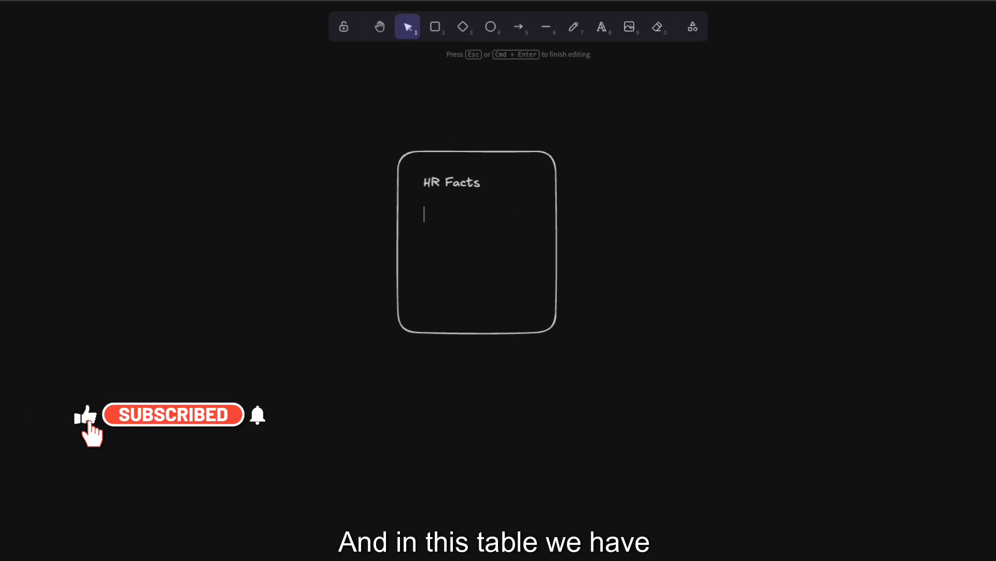
type("Em")
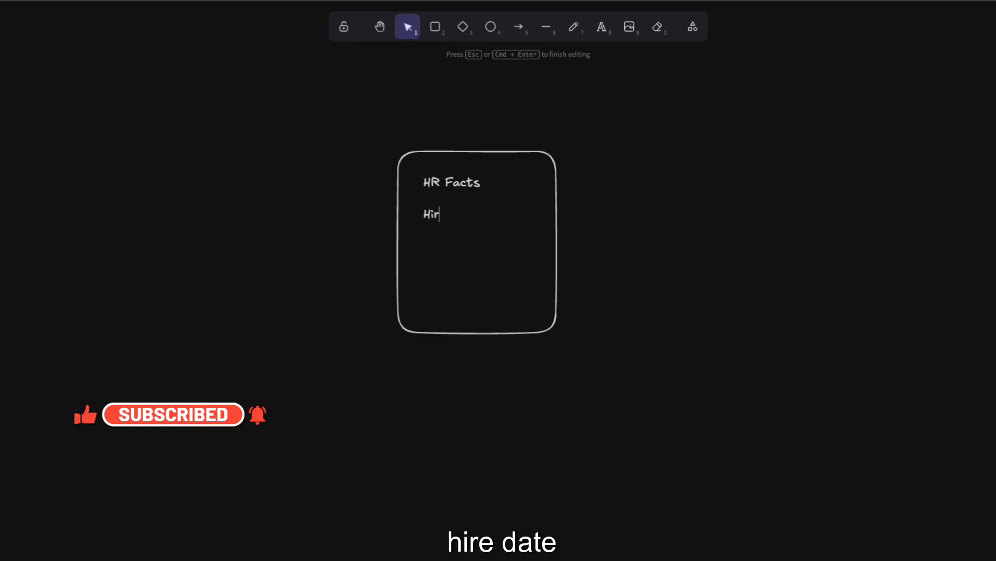
key("BackSpace")
type("mployee ID")
key("Return")
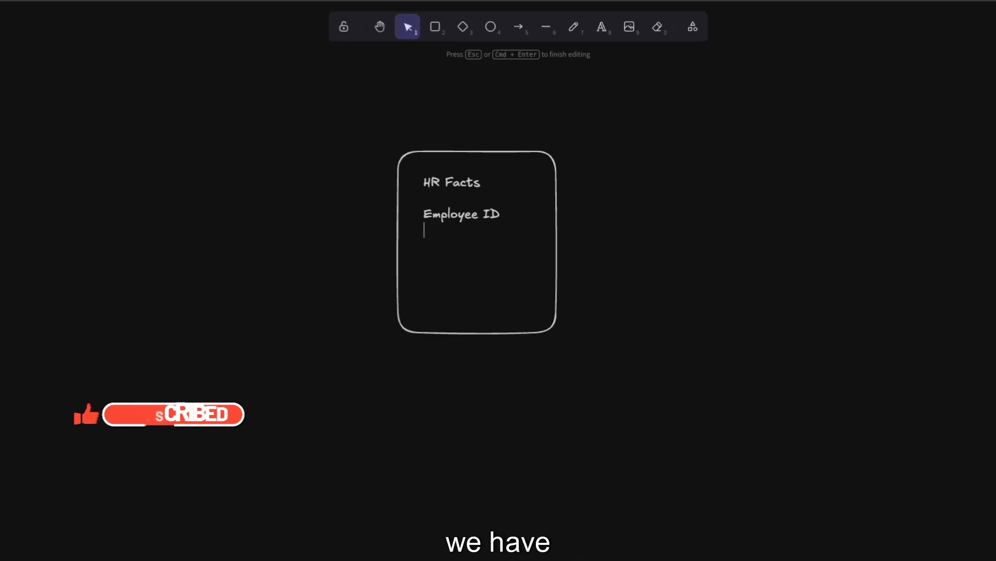
type("Hire Date")
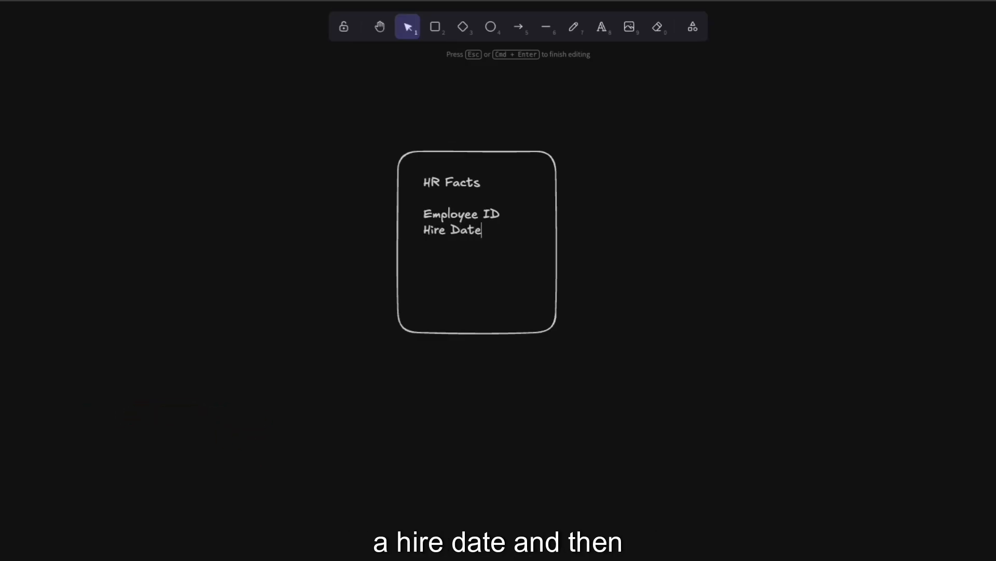
key("Return")
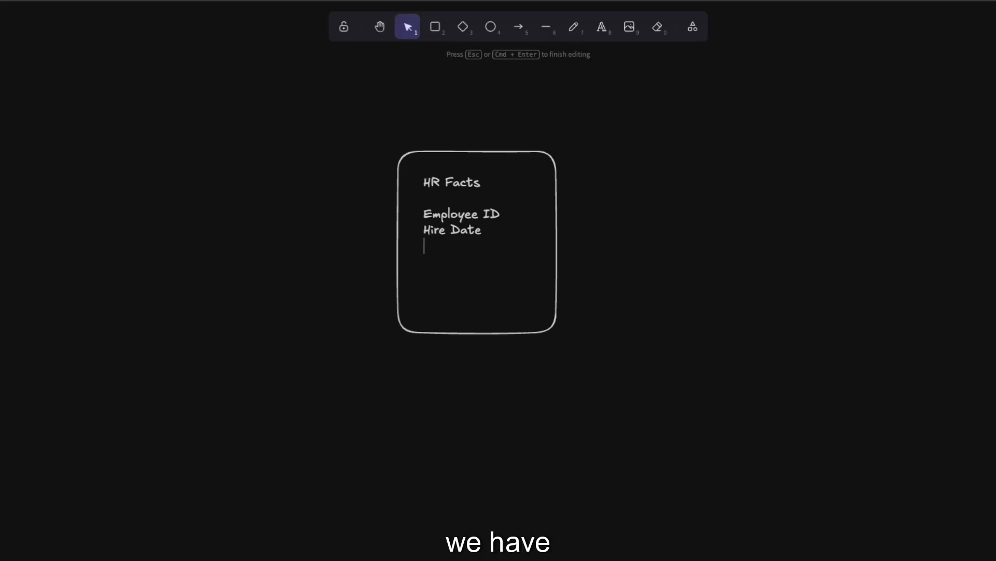
type("Event")
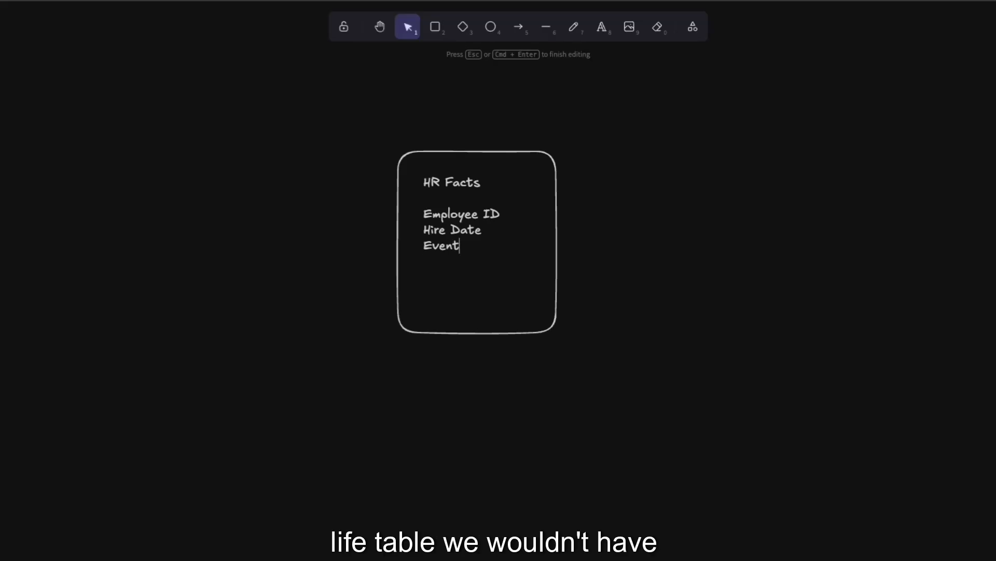
- Shorten the Hire Date line in the HR Facts text to Date
left_click(452, 227)
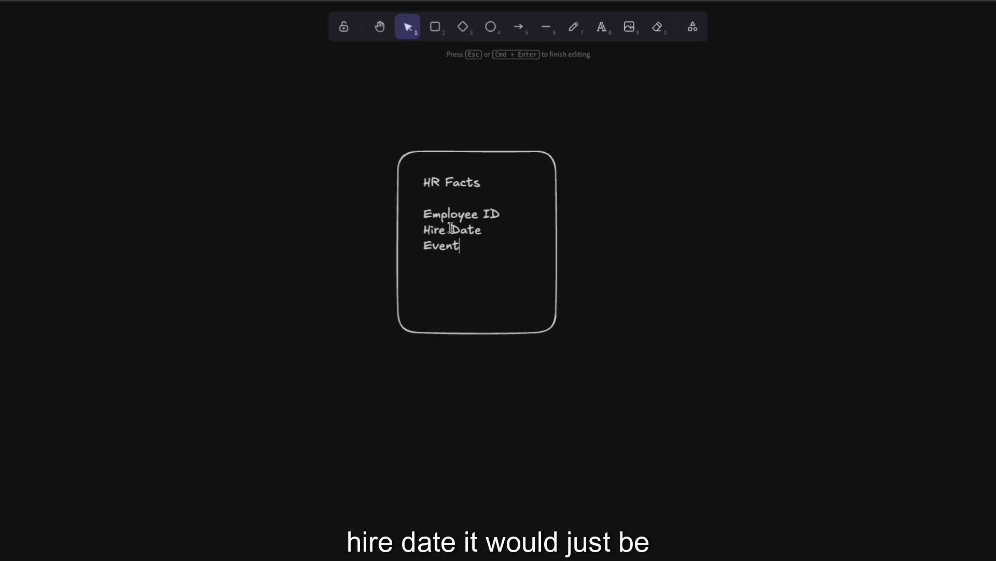
key("BackSpace")
key("BackSpace")
key("BackSpace")
key("BackSpace")
key("BackSpace")
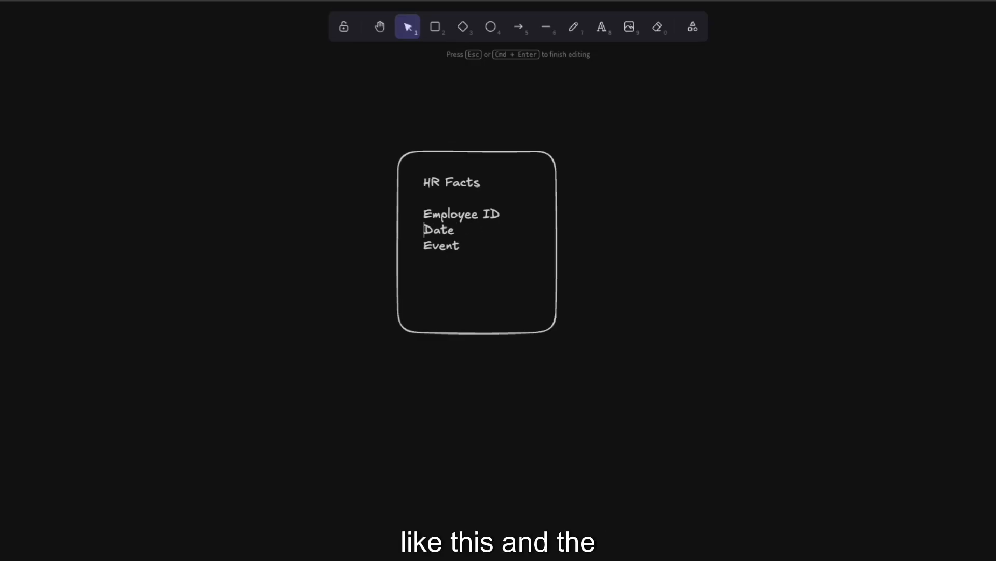
key("Escape")
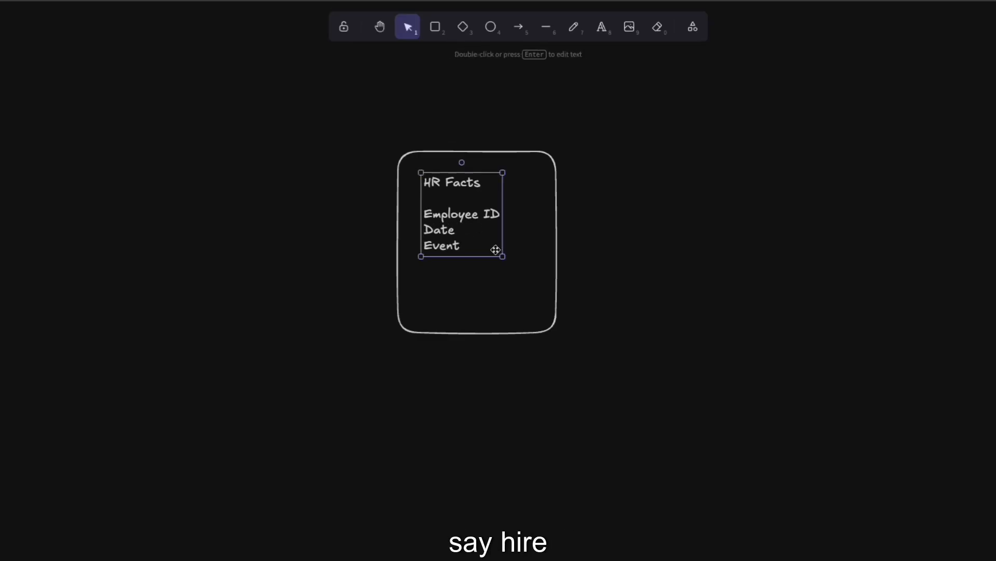
- Change the Date line in the HR Facts text to HireDate
double_click(431, 230)
key("Down")
key("Left")
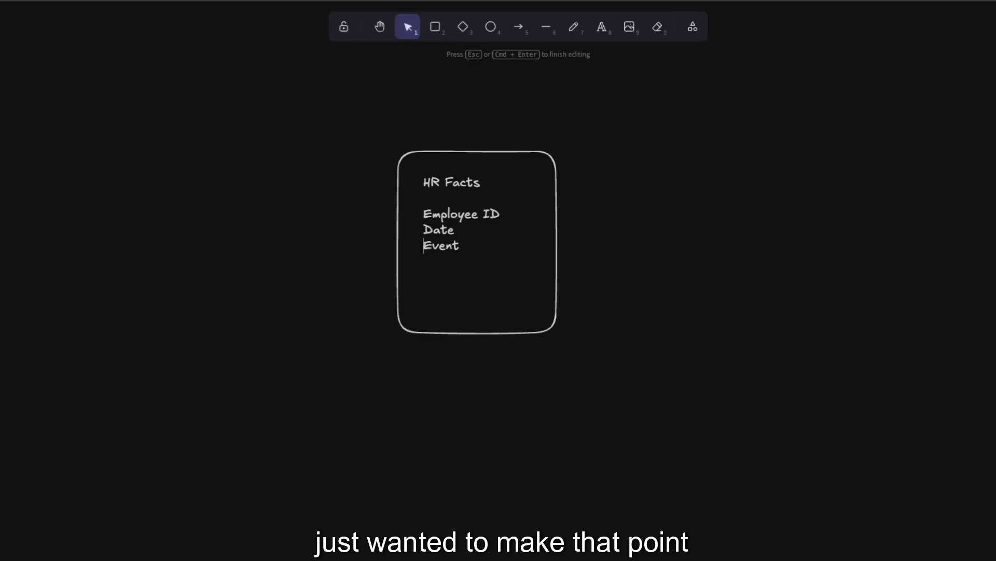
key("Up")
type("Hire Date")
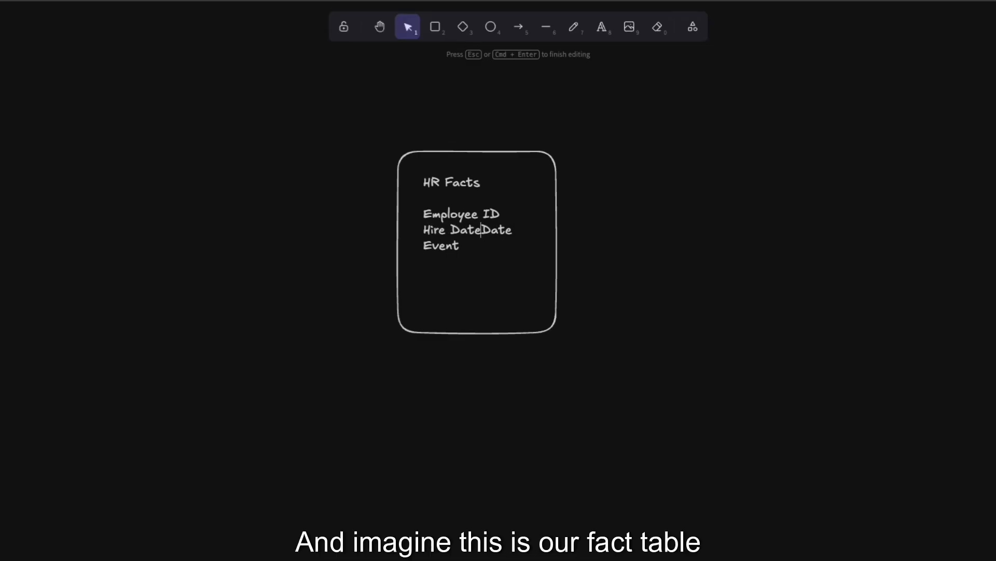
key("BackSpace")
key("BackSpace")
key("BackSpace")
key("BackSpace")
key("BackSpace")
key("Escape")
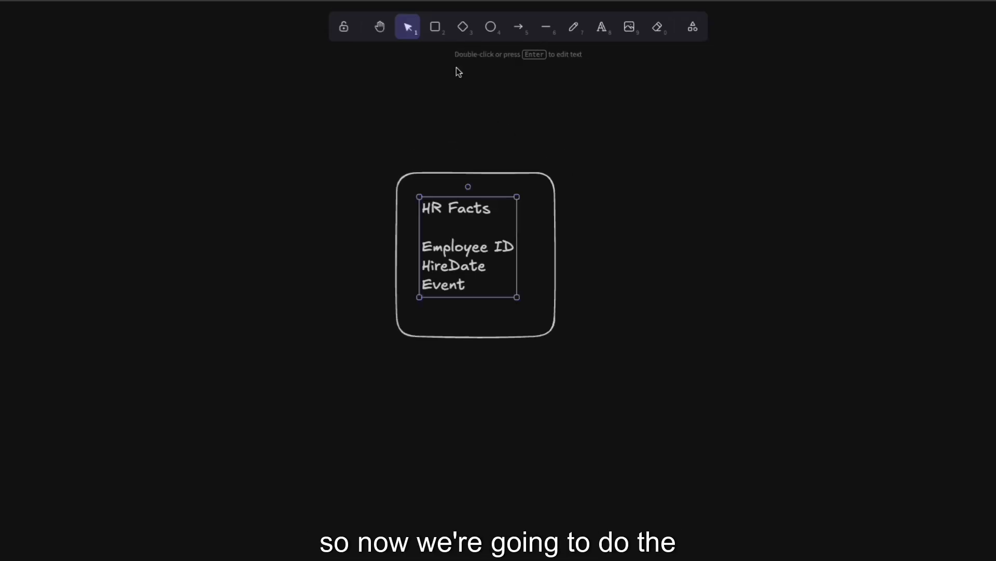
- Draw a second, smaller rectangle to the upper right of the HR Facts box
left_click(435, 28)
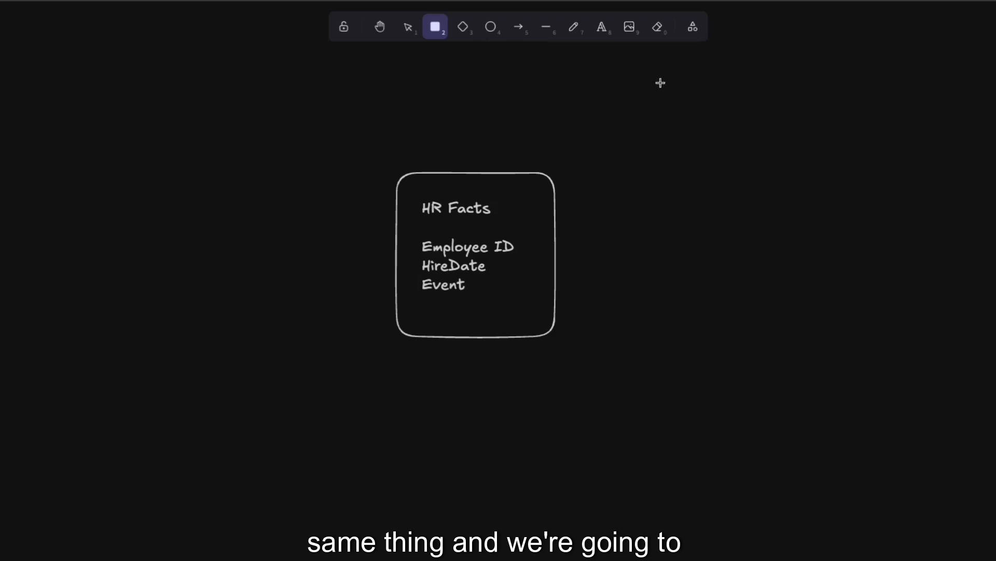
left_click_drag(649, 75, 780, 201)
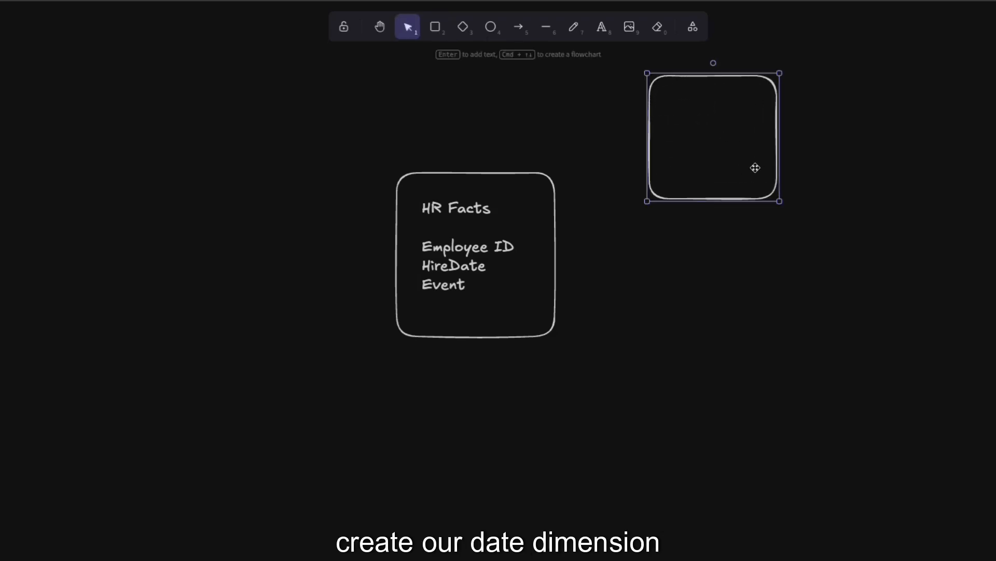
key("Escape")
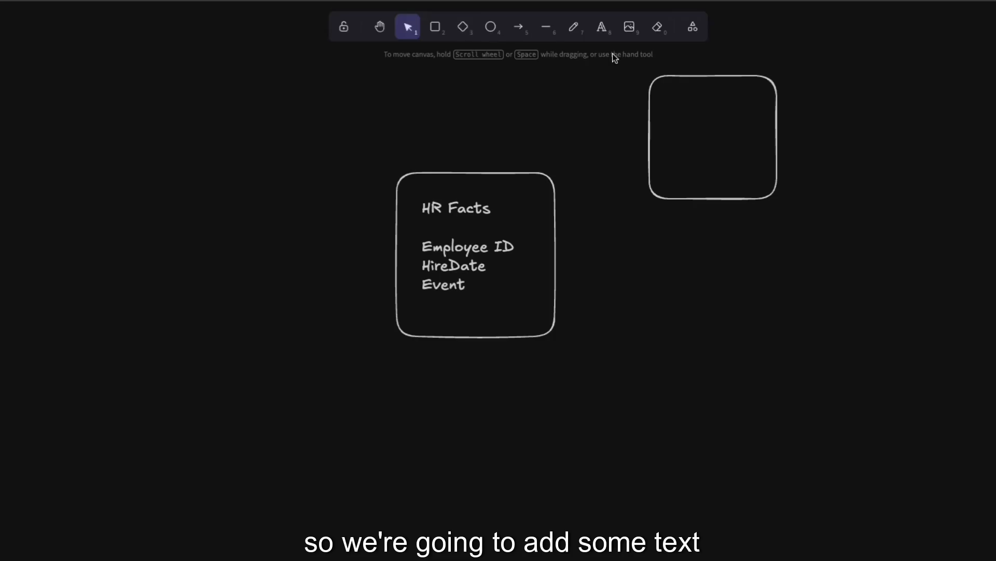
- Add text inside the new rectangle with the lines Date Table, Date, Is_month and Is_Quarter
left_click(602, 28)
left_click(700, 102)
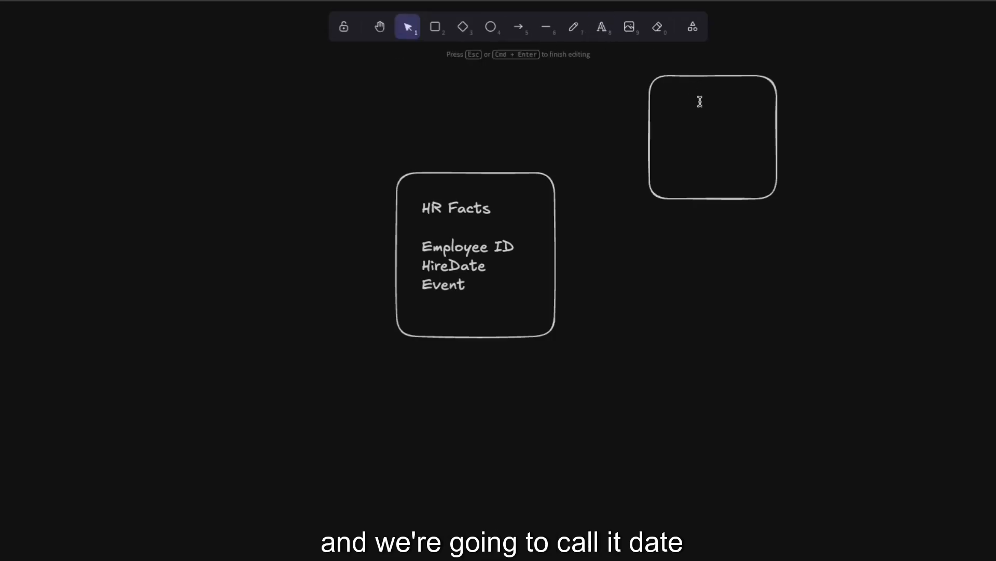
type("Date Table")
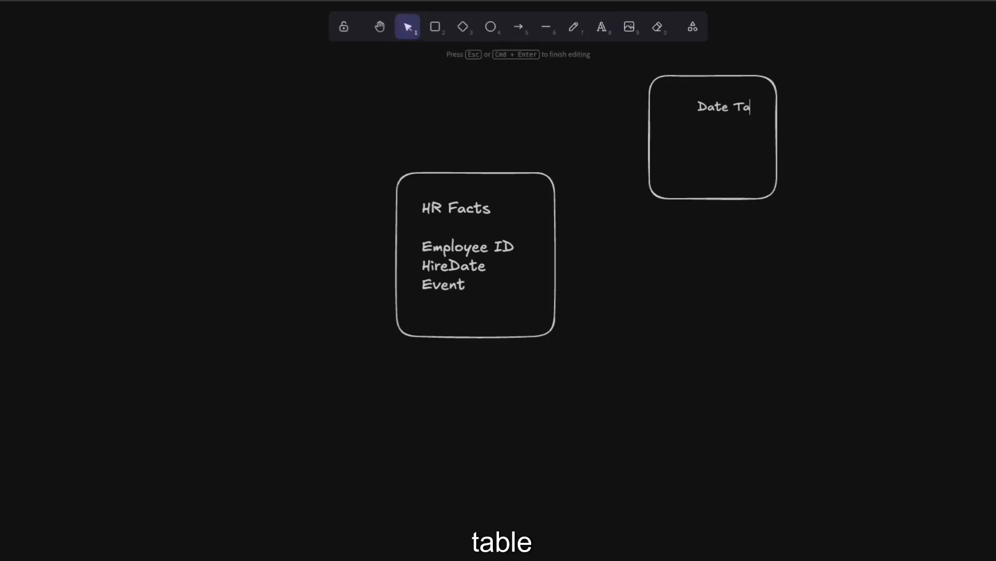
key("Return")
type("Date")
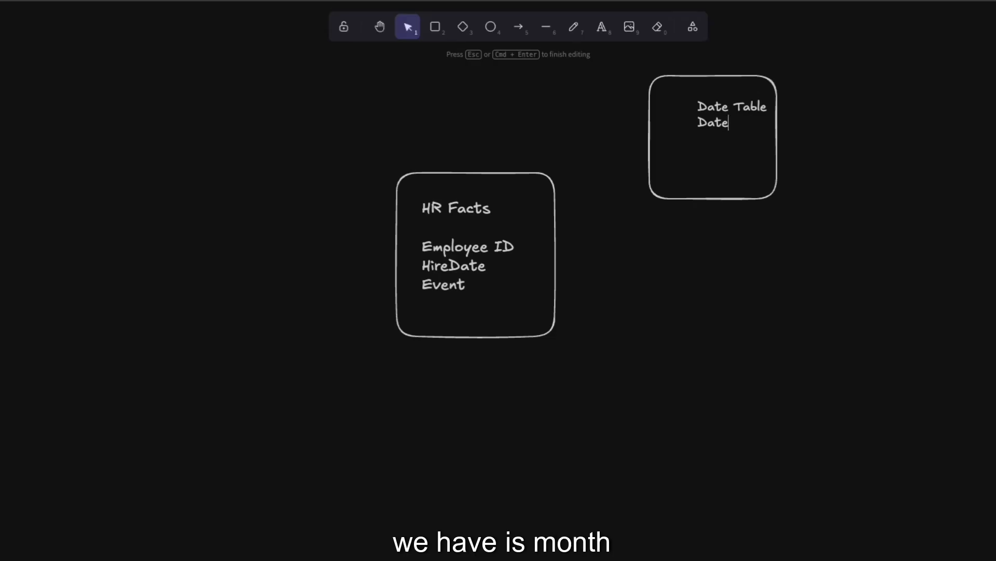
key("Return")
type("Is_")
type("monthI")
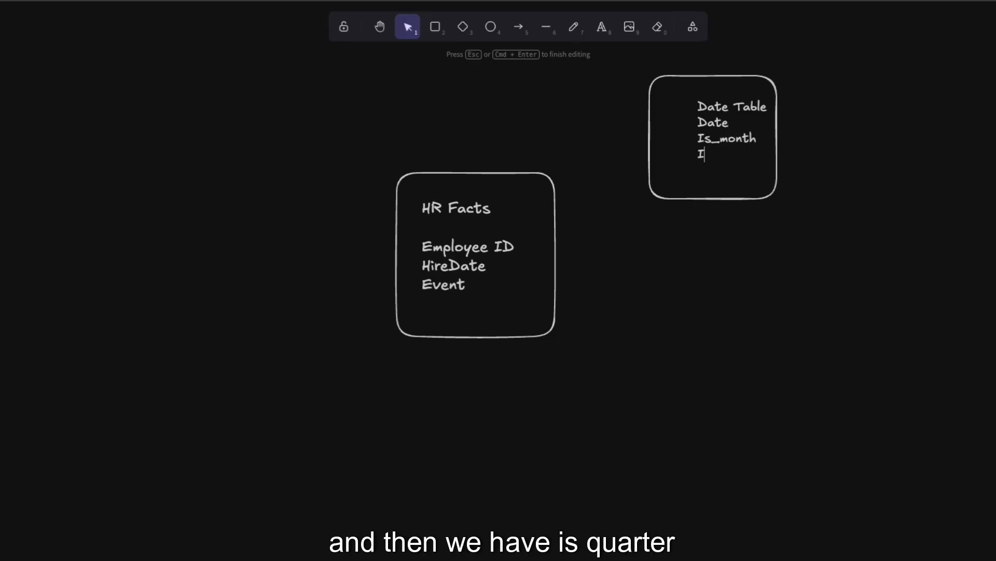
type("s _")
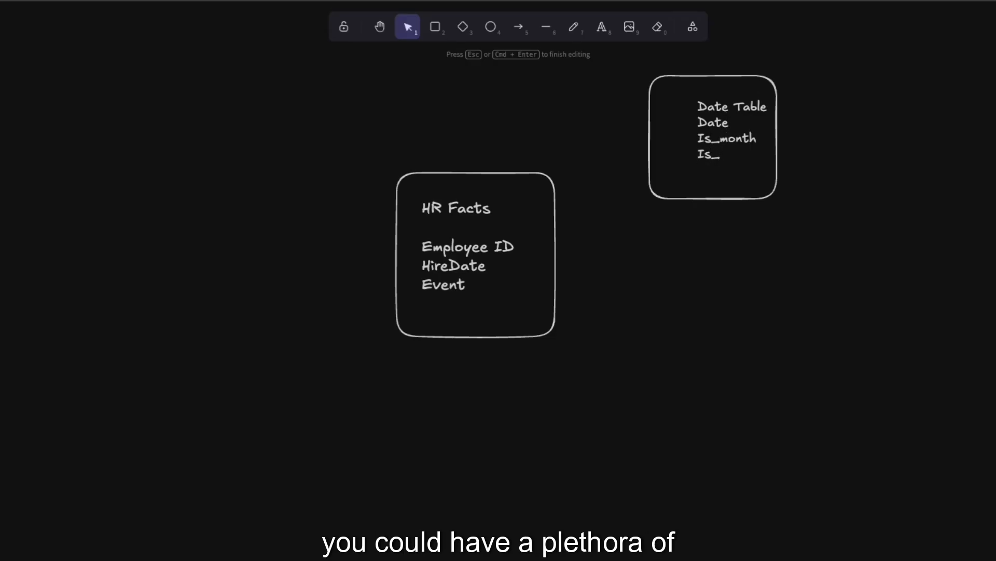
type("Quarter")
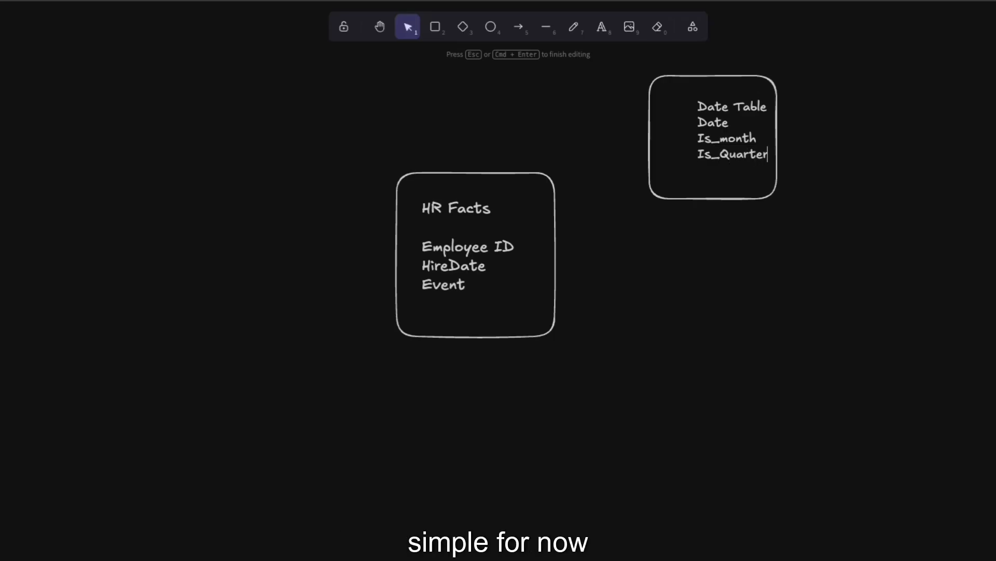
key("Escape")
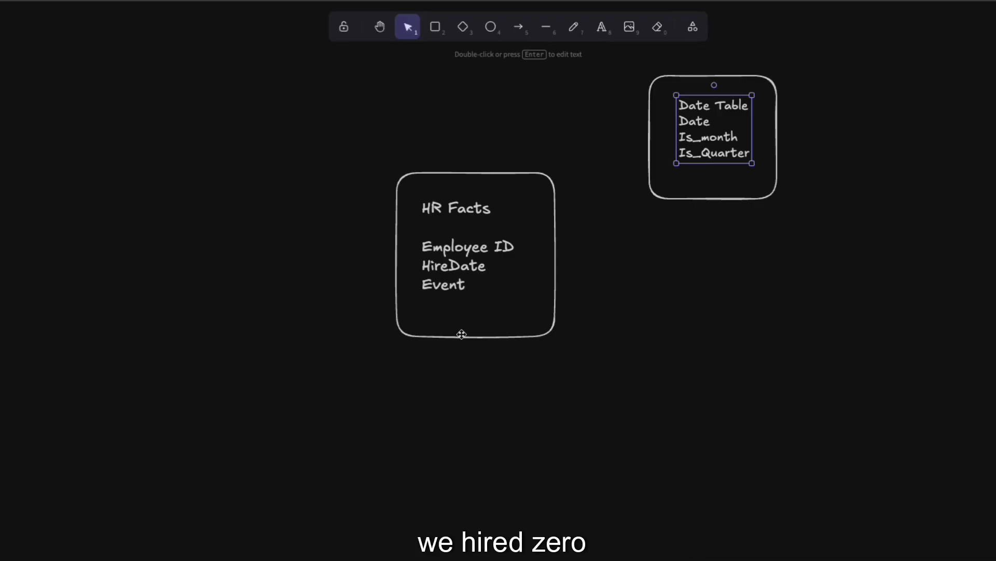
- Draw an arrow from the HireDate line in the HR Facts box to the Date line in the Date Table box
left_click(519, 27)
mouse_move(486, 267)
left_mouse_down()
mouse_move(541, 245)
mouse_move(603, 180)
mouse_move(682, 124)
left_mouse_up()
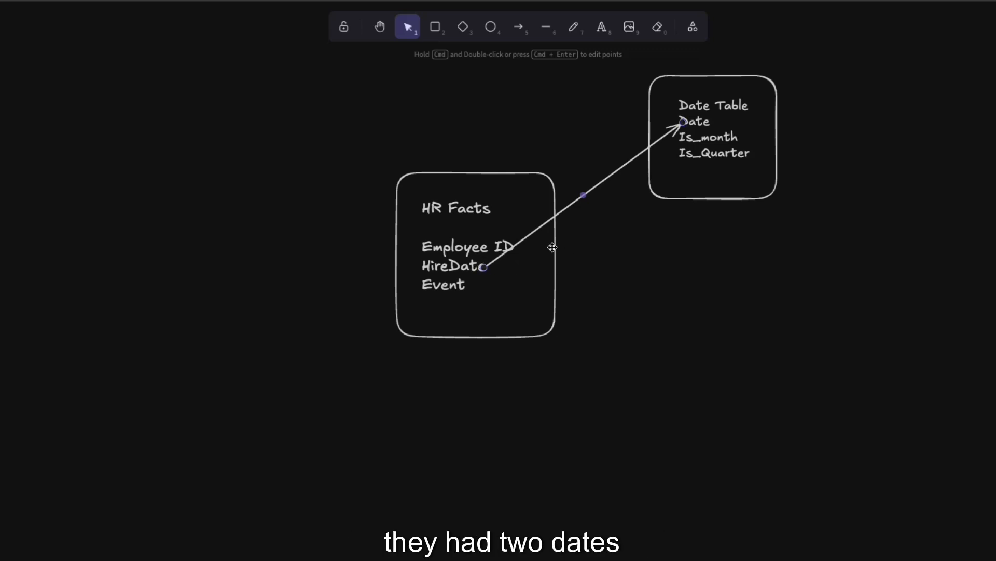
- Rename the Date Table heading as HireDate Table
left_click(716, 110)
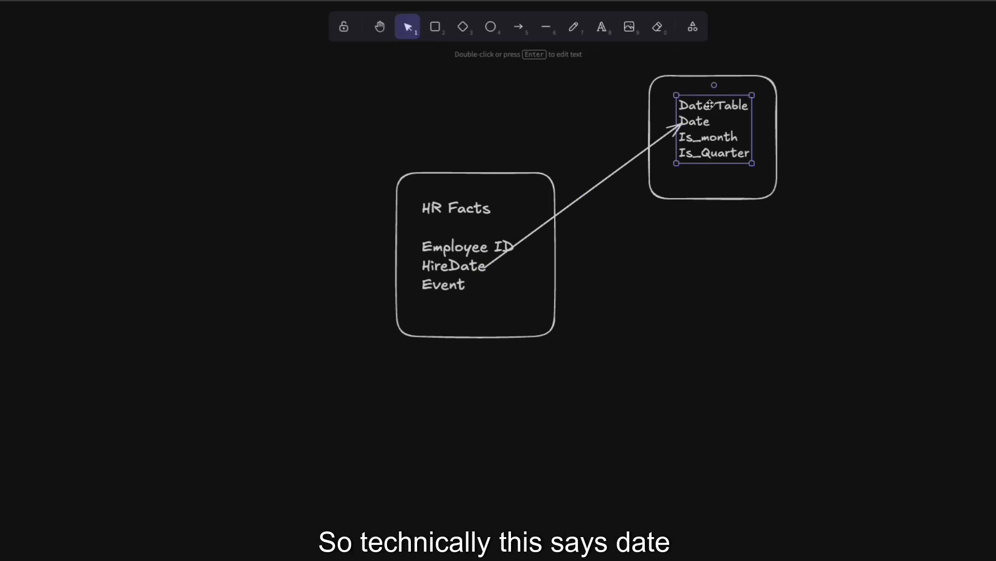
double_click(704, 105)
left_click(704, 105)
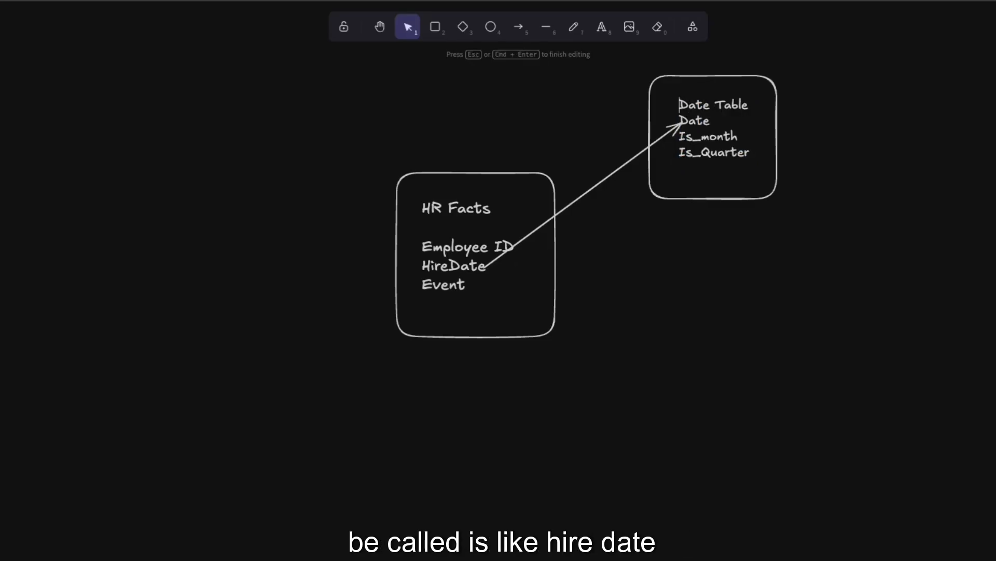
type("Hire D")
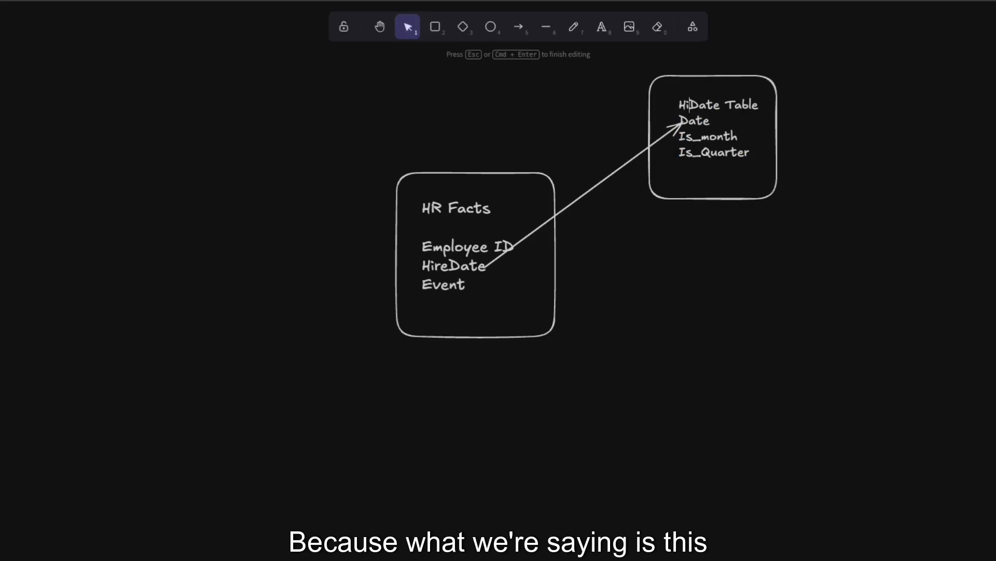
key("BackSpace")
key("BackSpace")
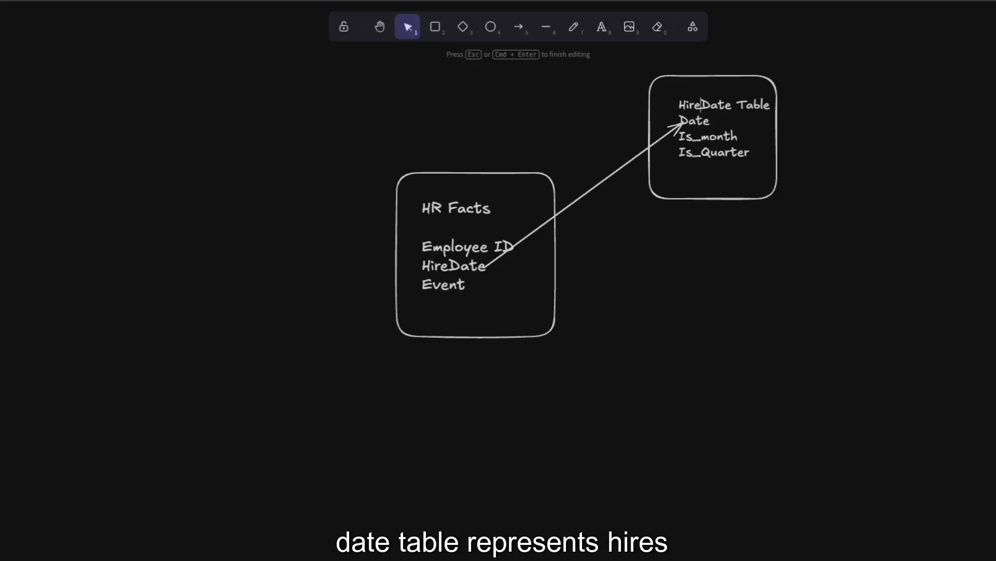
left_click(431, 48)
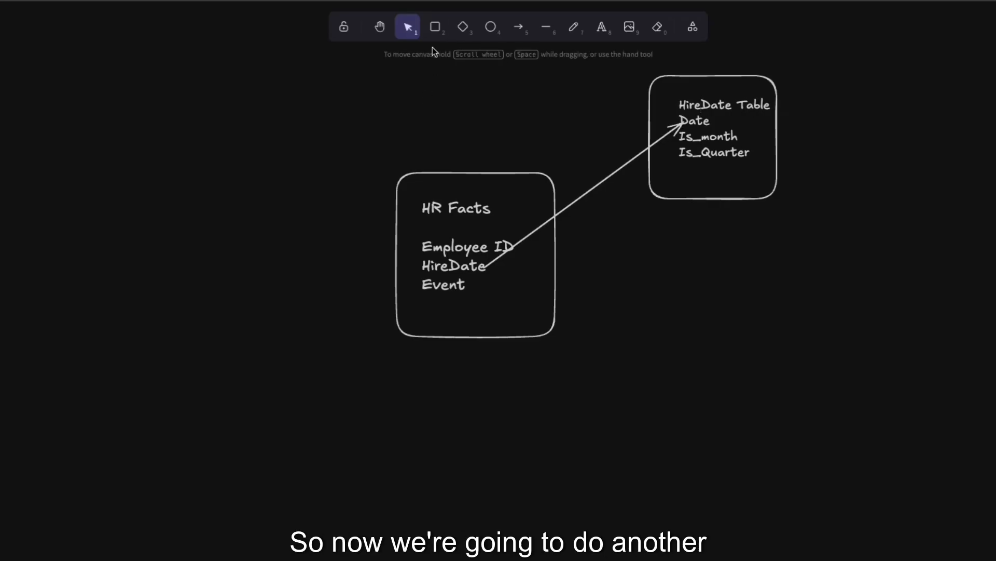
- Draw a rectangle to the upper left of the HR Facts box and place the text Termination Date inside it
left_click(435, 27)
left_click_drag(178, 70, 322, 201)
left_click(240, 110)
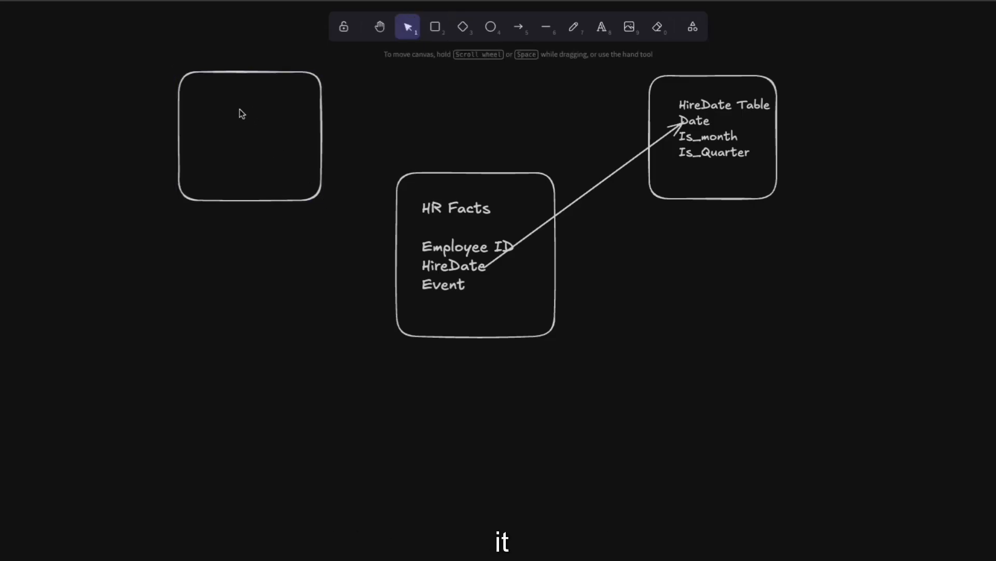
double_click(239, 109)
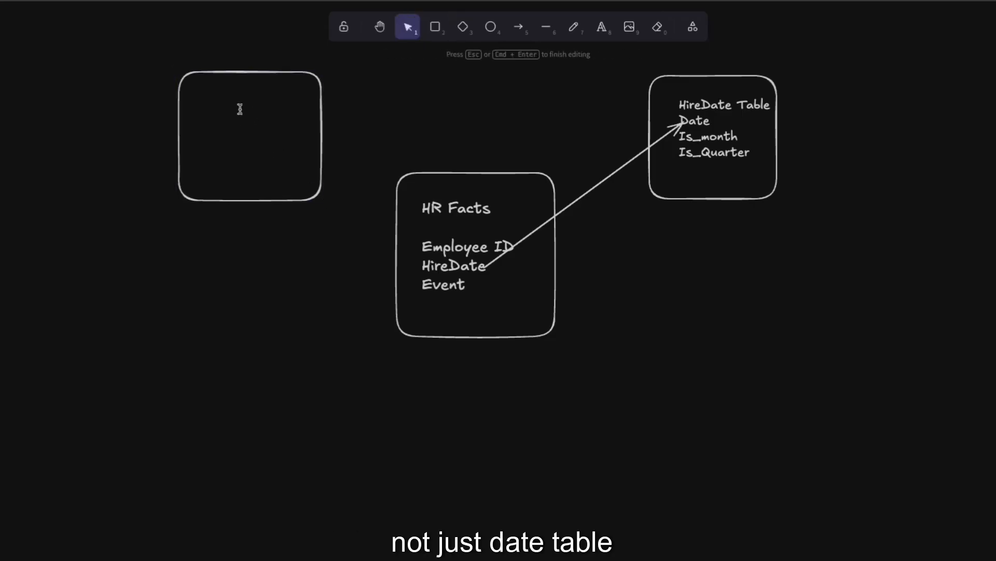
type("Te")
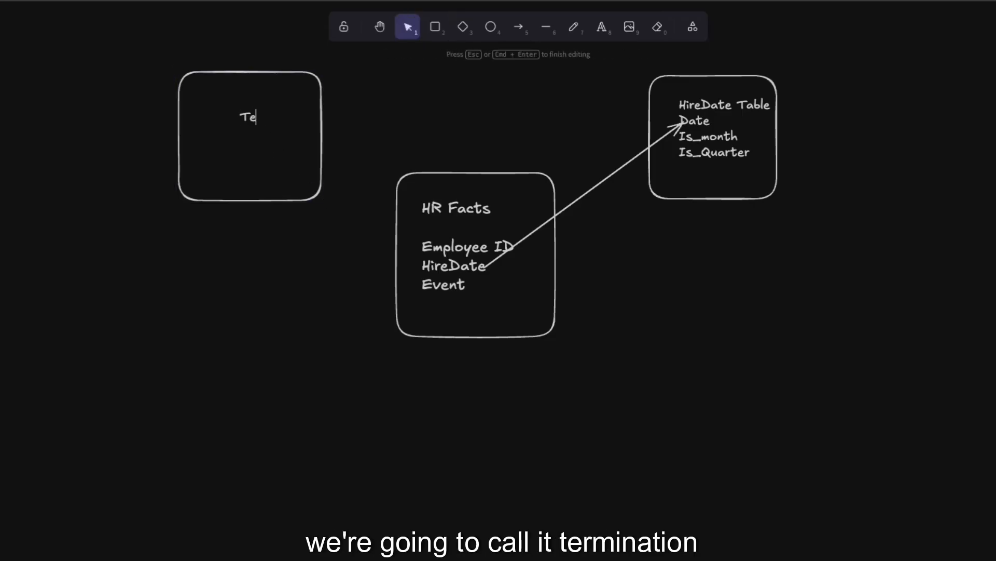
type("rmination Date")
key("Escape")
left_click_drag(283, 114, 248, 105)
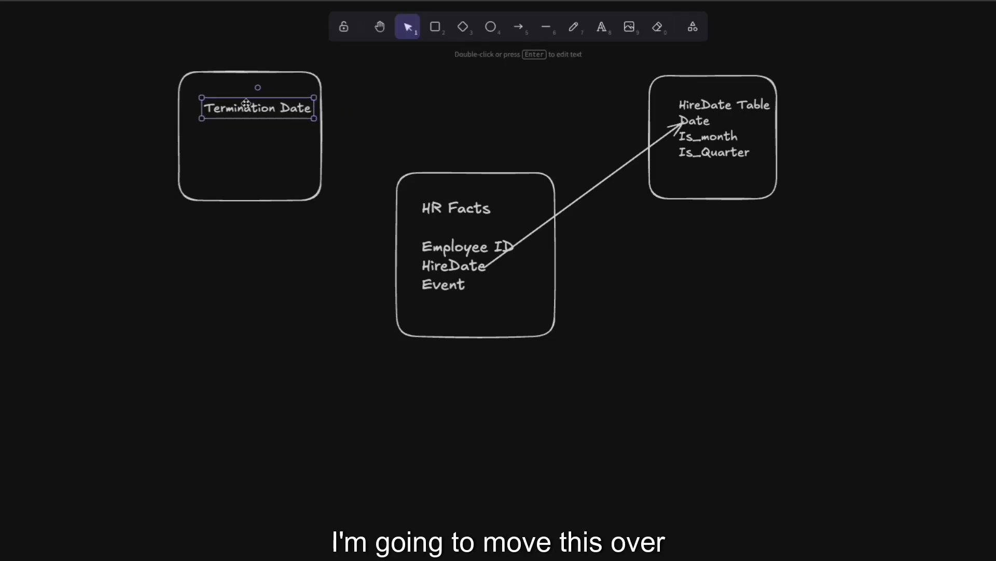
- Add the lines Date, Is_month and is_quater below the Termination Date heading
key("Return")
type("Date")
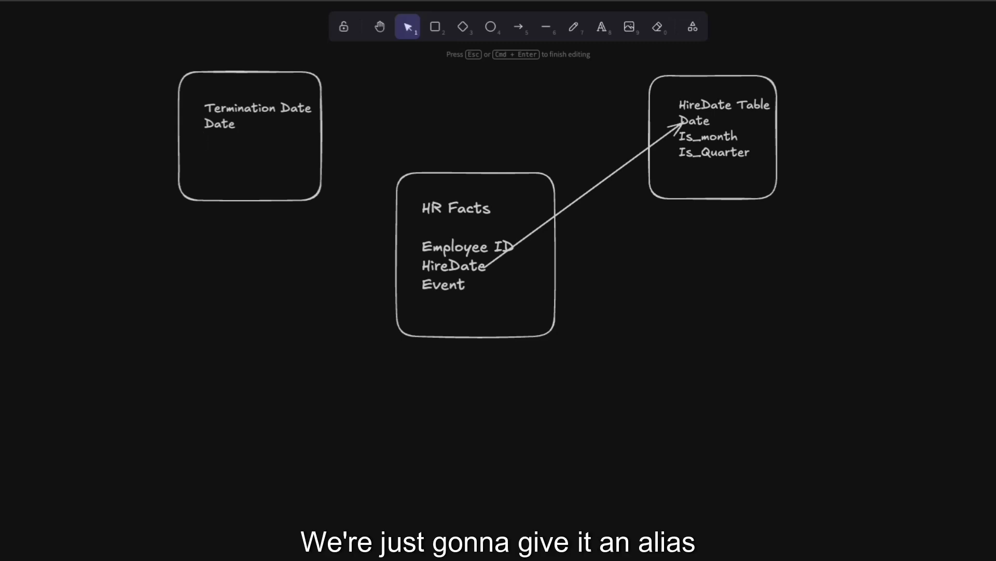
type("Is_month")
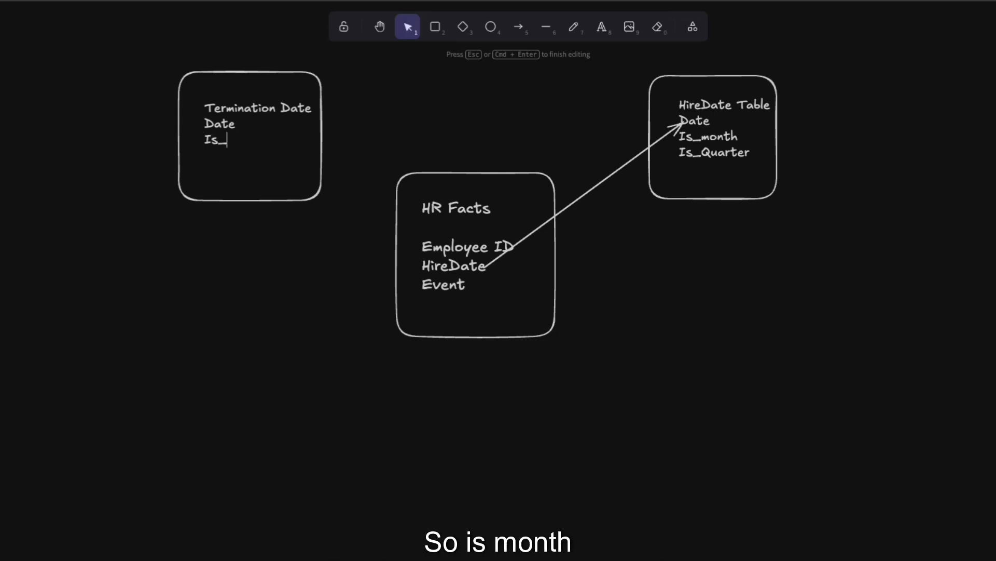
type("is")
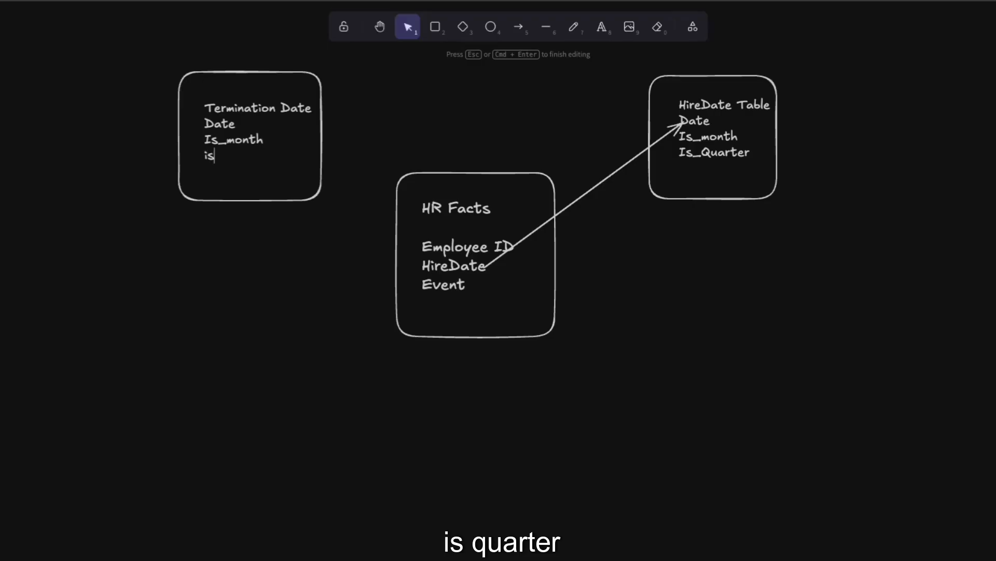
type("_quater")
- Enlarge the HR Facts text so that it nearly fills its box
left_click(479, 276)
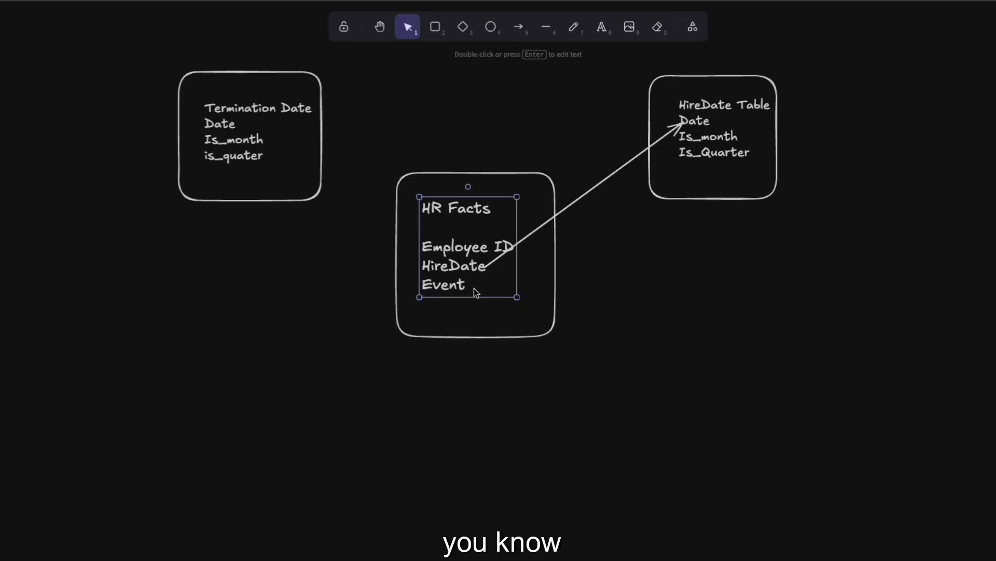
left_click_drag(517, 297, 544, 325)
double_click(501, 287)
left_click(494, 281)
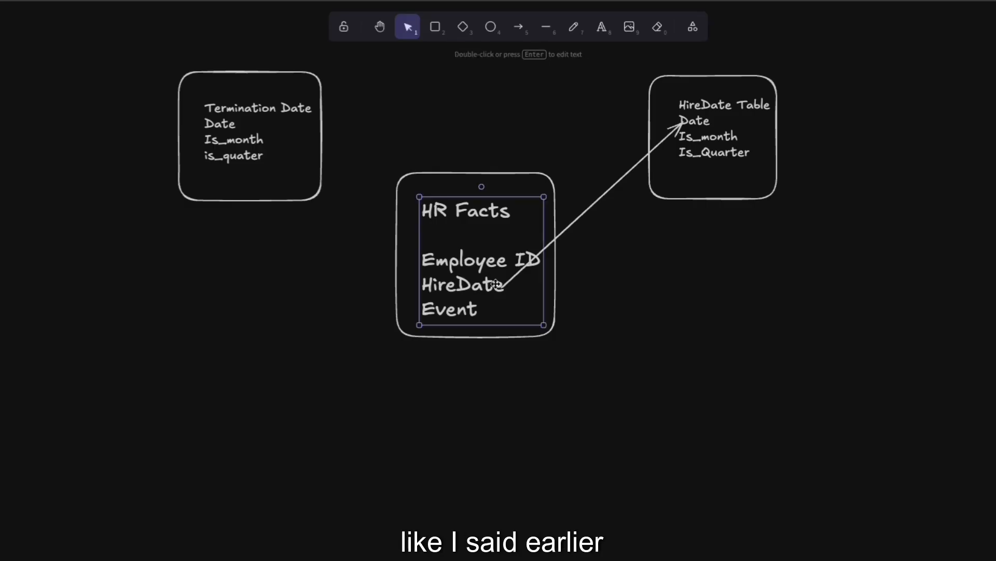
- Shorten the HireDate line in the enlarged HR Facts text to Date
double_click(483, 287)
left_click(461, 285)
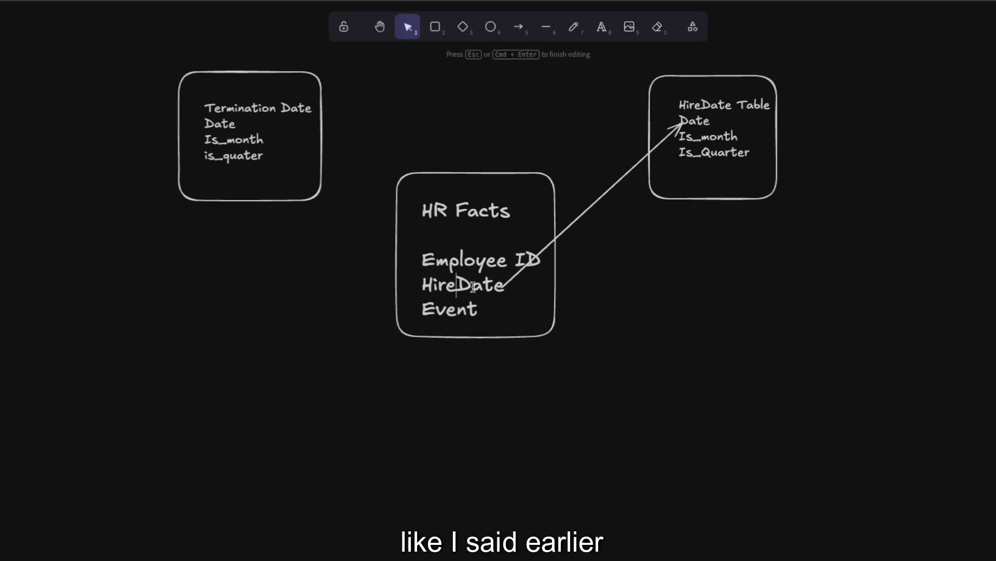
key("BackSpace")
key("BackSpace")
key("BackSpace")
key("BackSpace")
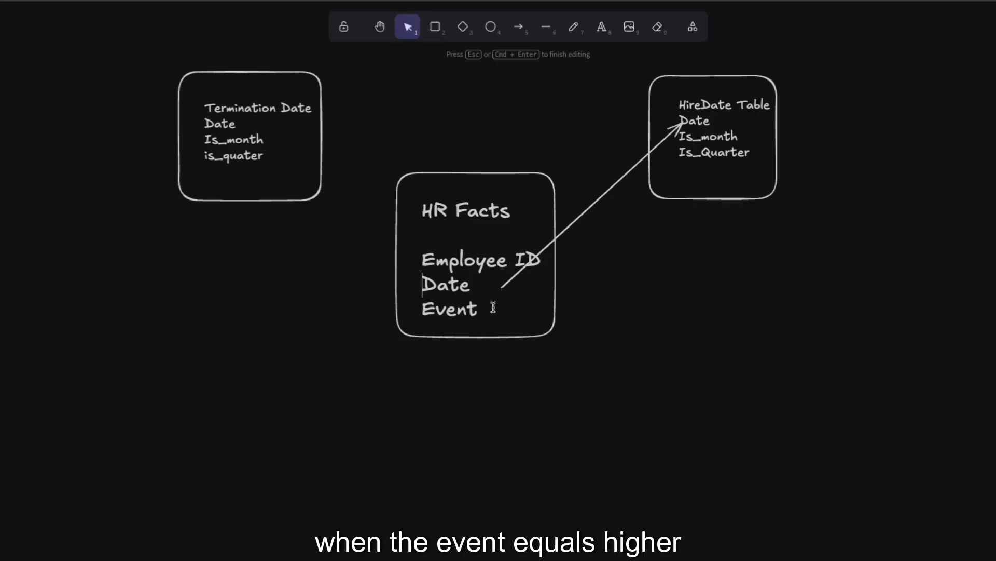
key("Escape")
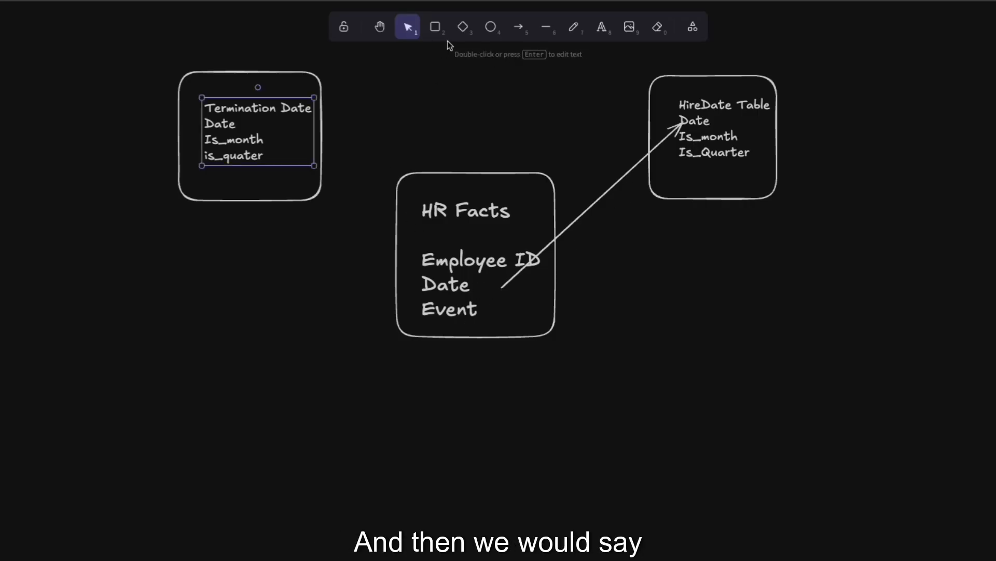
- Draw an arrow from the Date line in the HR Facts box to the Date line in the Termination Date box
left_click(520, 32)
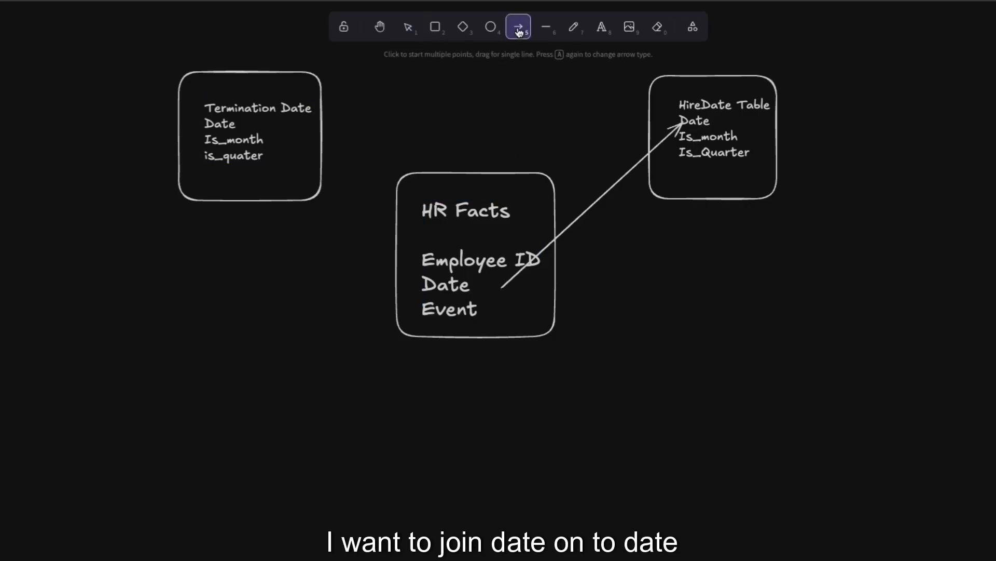
left_click_drag(456, 283, 222, 123)
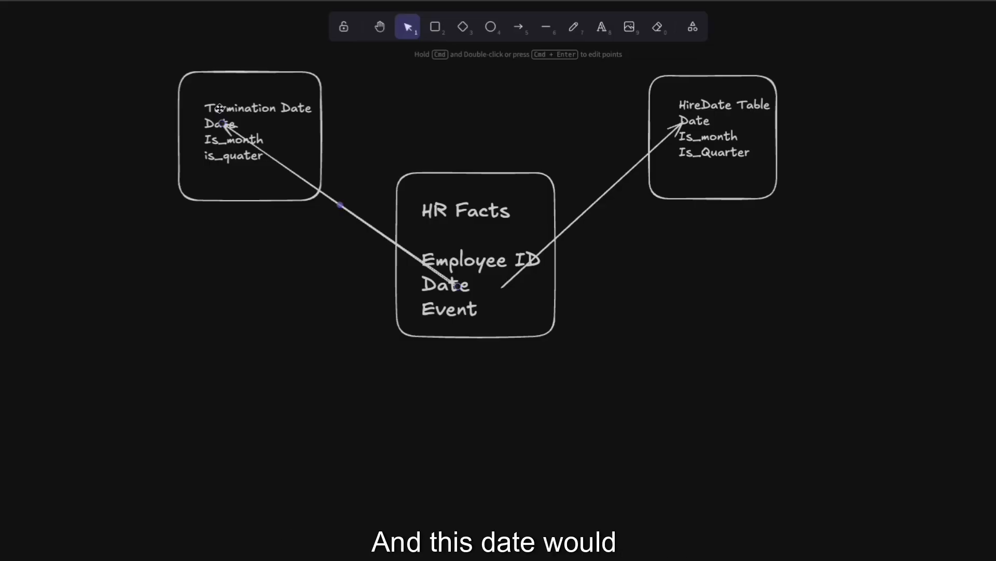
- Start adding a termination prefix in front of the Date line in the Termination Date text
key("super+Return")
type("Term")
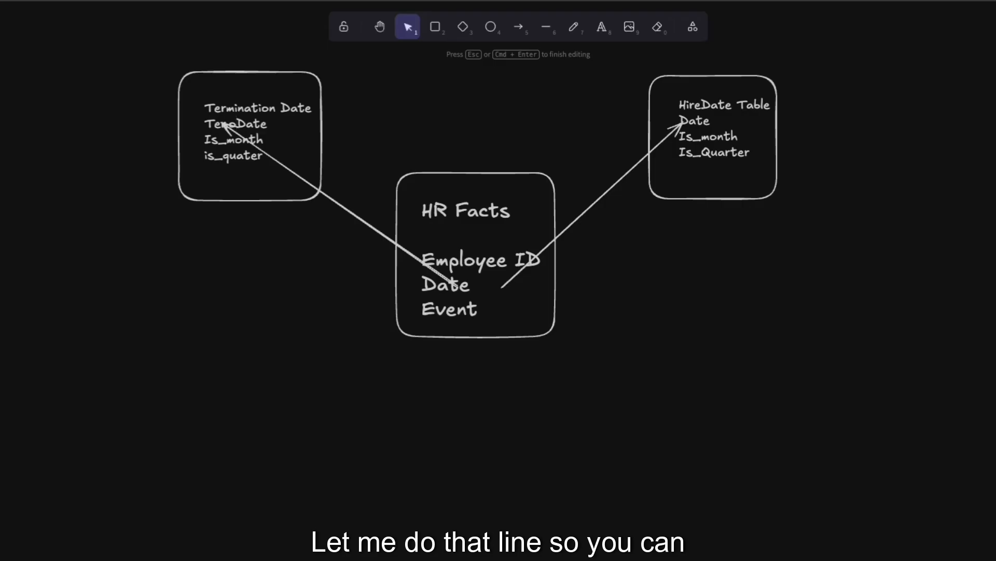
- Move the arrow between HR Facts and the Termination Date box down, clear of the second line of text
left_click(258, 148)
left_click(348, 209)
left_click_drag(348, 209, 348, 237)
- Change the second line of the Termination Date text to Termination Date
double_click(264, 124)
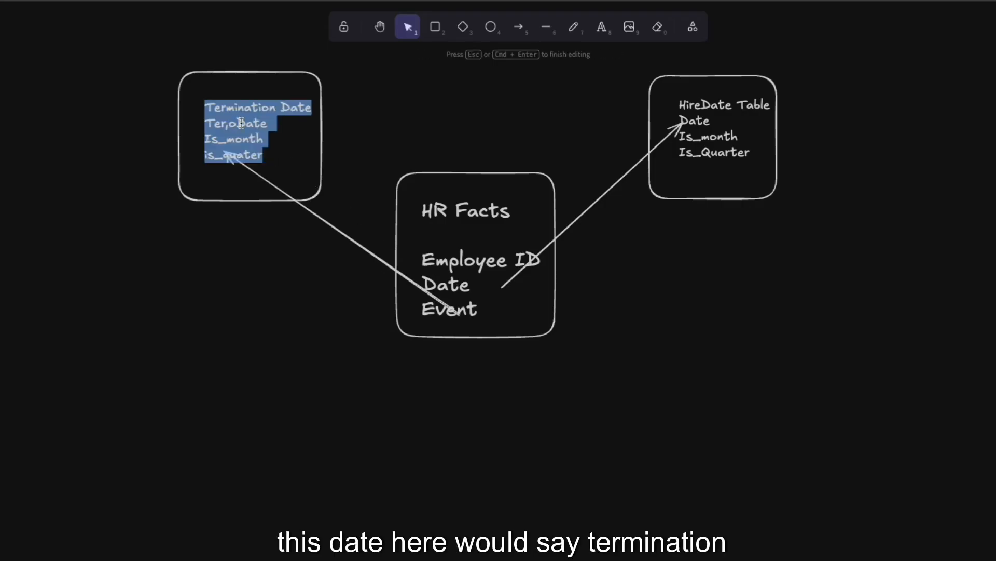
left_click(245, 123)
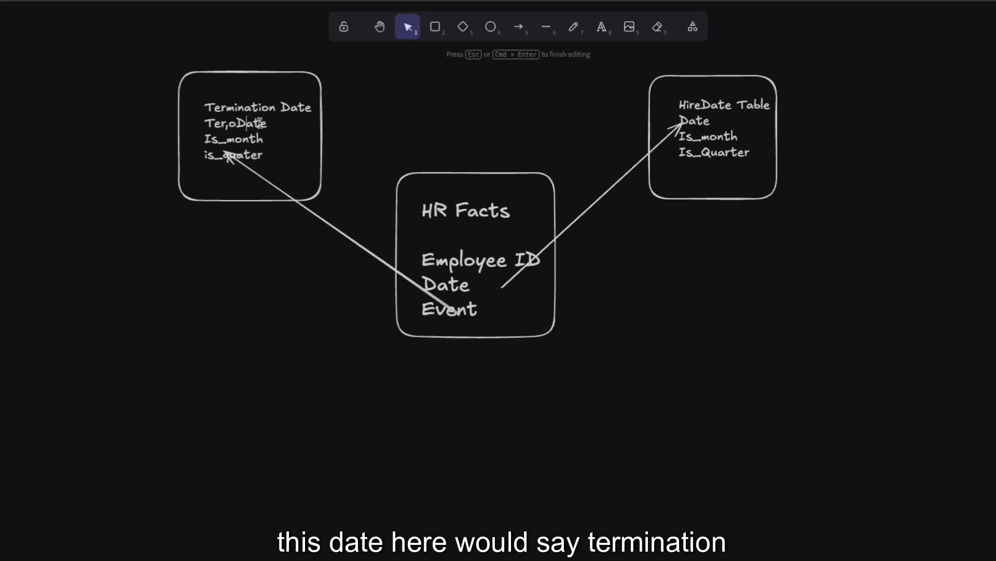
left_click(267, 124)
key("BackSpace")
key("BackSpace")
key("BackSpace")
key("BackSpace")
key("BackSpace")
key("BackSpace")
type("mination Dat")
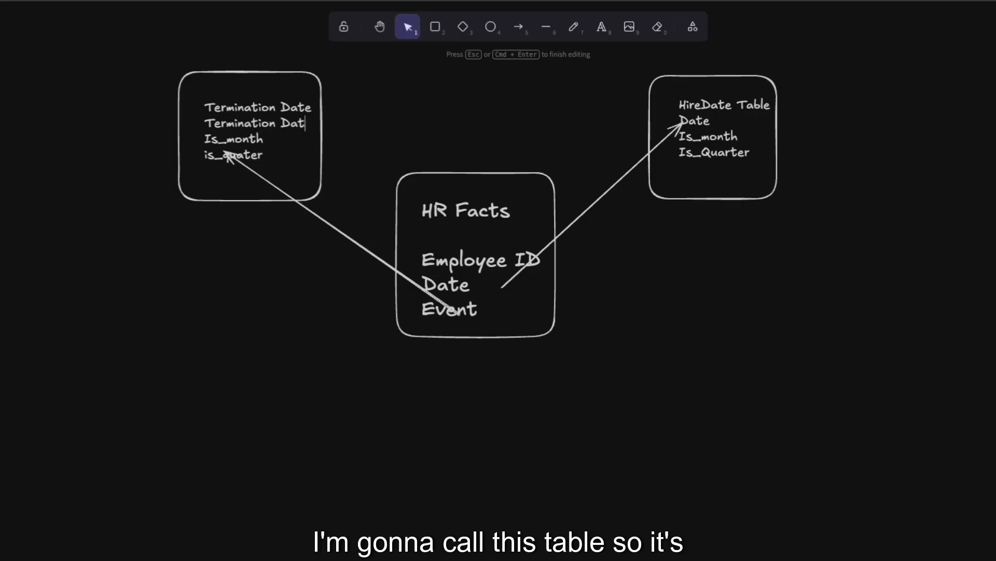
type("e")
- Extend the heading to Termination Date Table and shift the text block left within its box
key("Up")
type("Table")
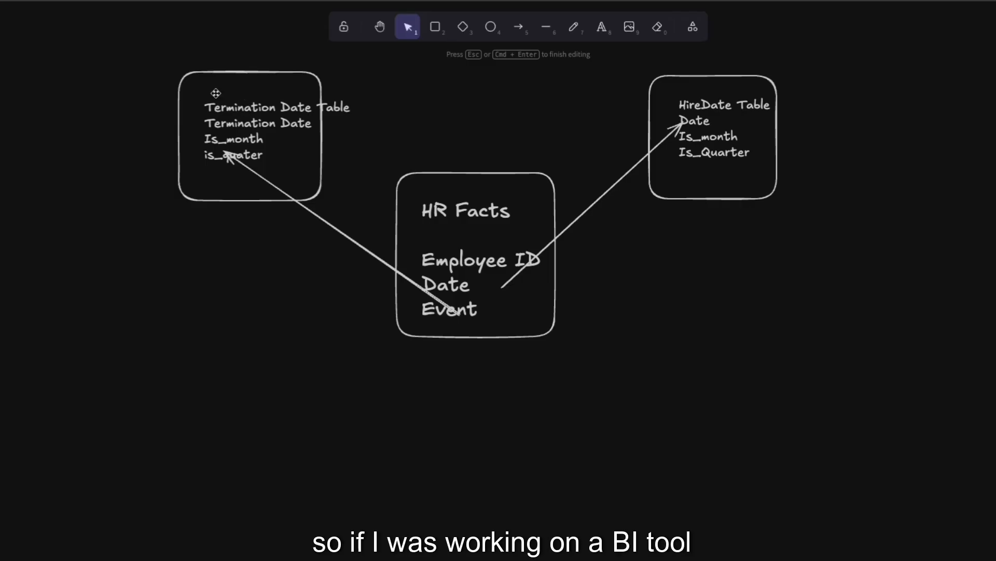
left_click(216, 94)
left_click(220, 99)
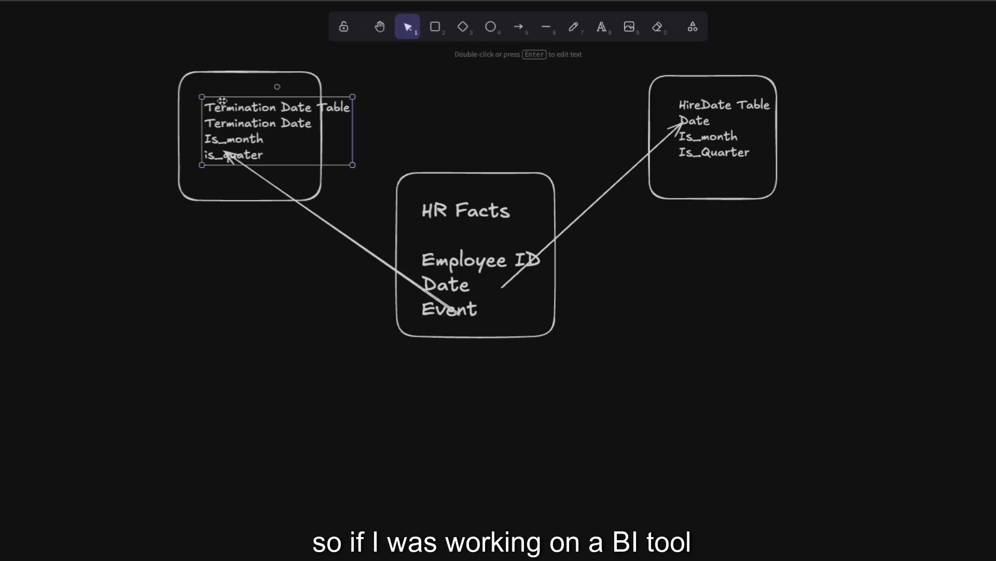
left_click_drag(222, 100, 201, 99)
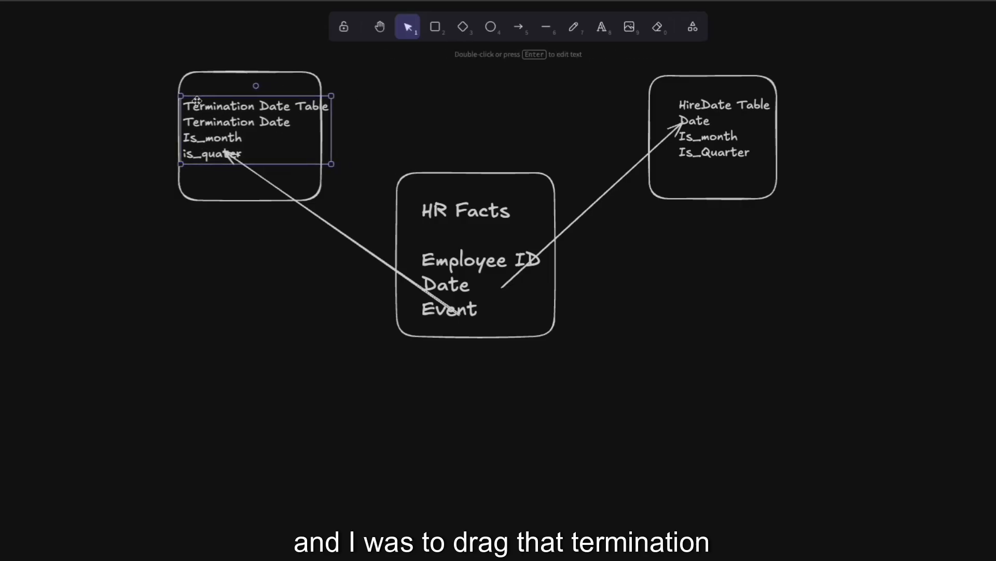
- Widen the rectangle around the Termination Date Table text so that the full heading fits inside
left_click(311, 188)
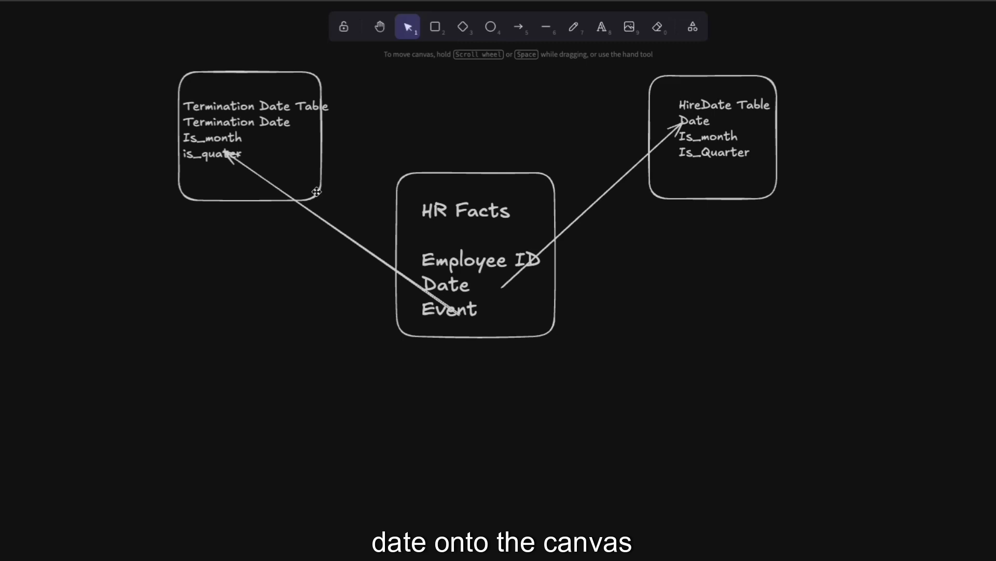
left_click_drag(317, 194, 318, 197)
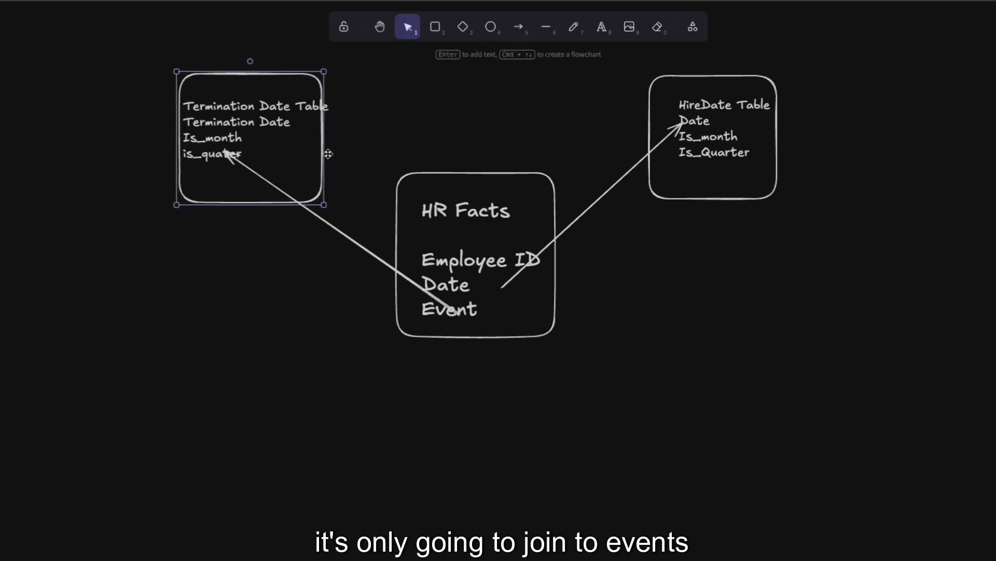
left_click_drag(328, 154, 346, 151)
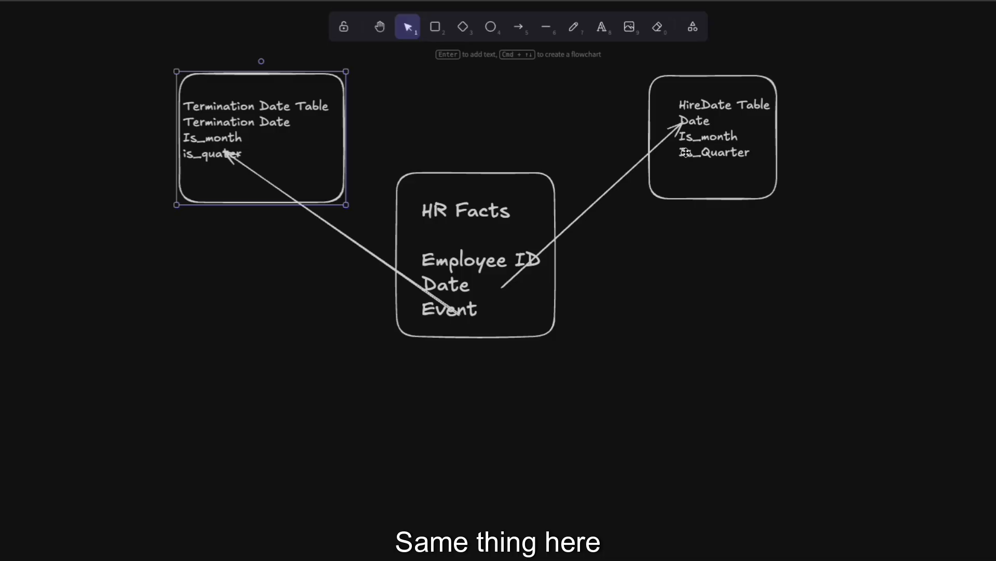
- Change the Date line in the HireDate Table text to HireDate
left_click(691, 125)
double_click(691, 125)
type("Hire")
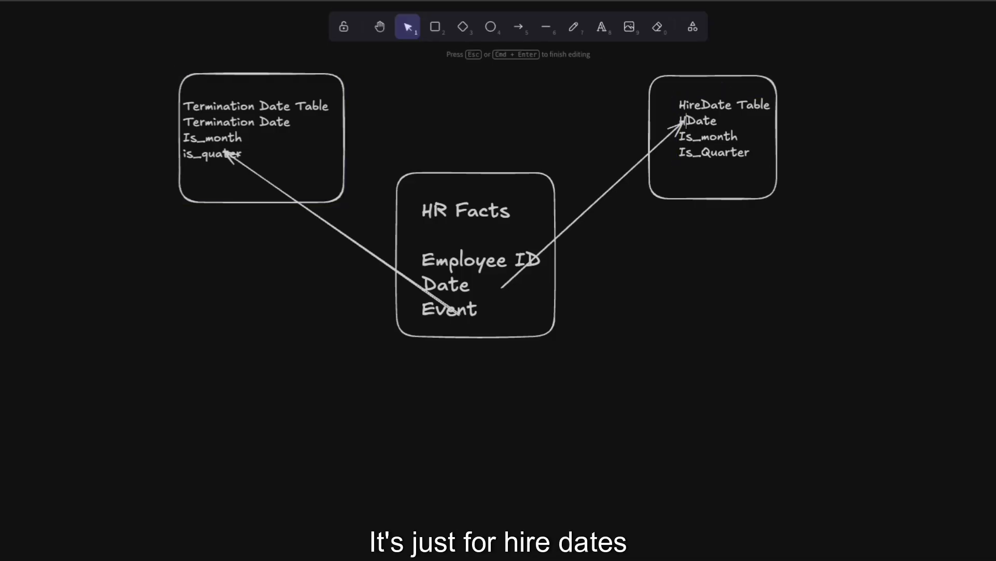
key("BackSpace")
key("BackSpace")
type("re")
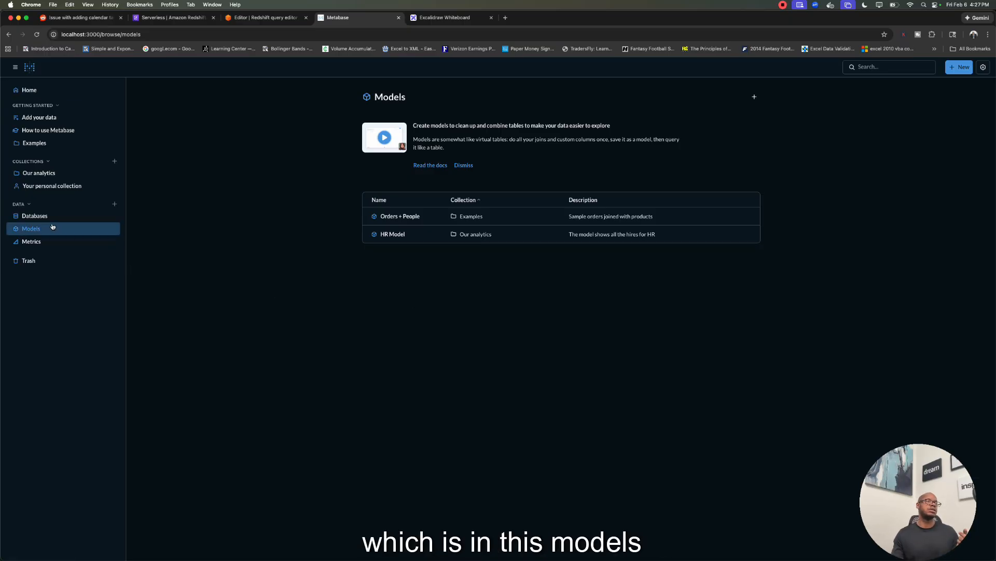
- In Metabase, open the HR Model from the list of models
left_click(480, 235)
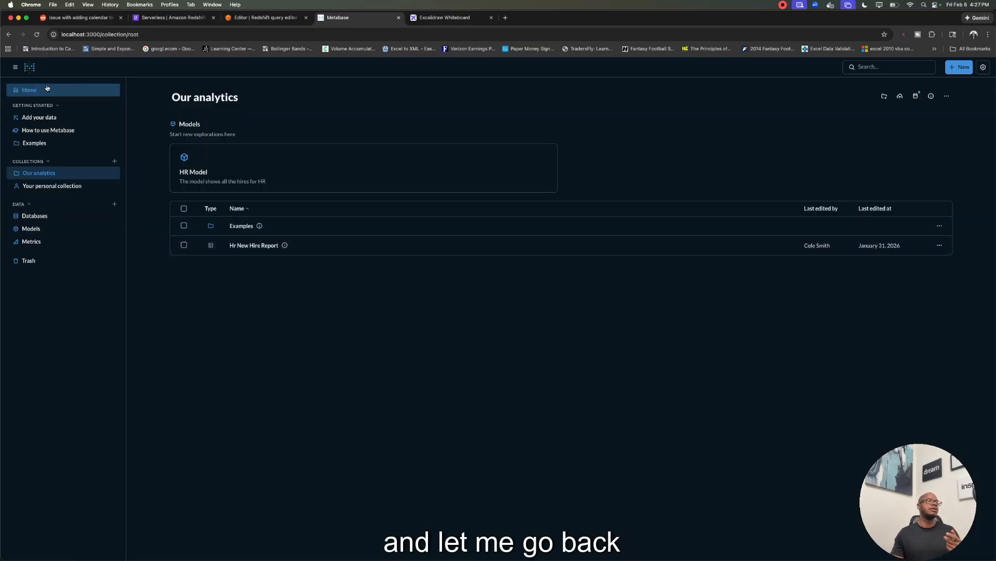
left_click(9, 35)
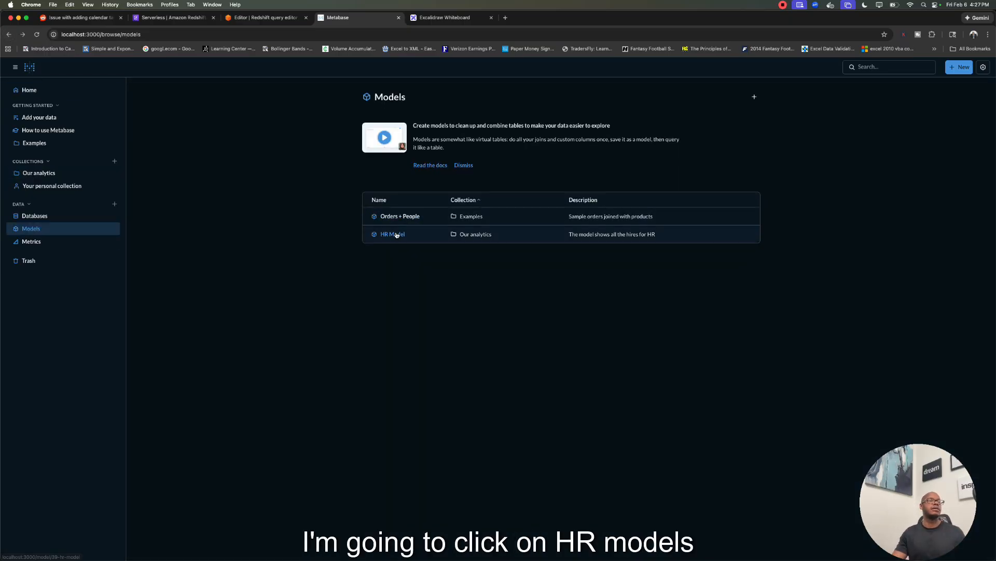
left_click(396, 235)
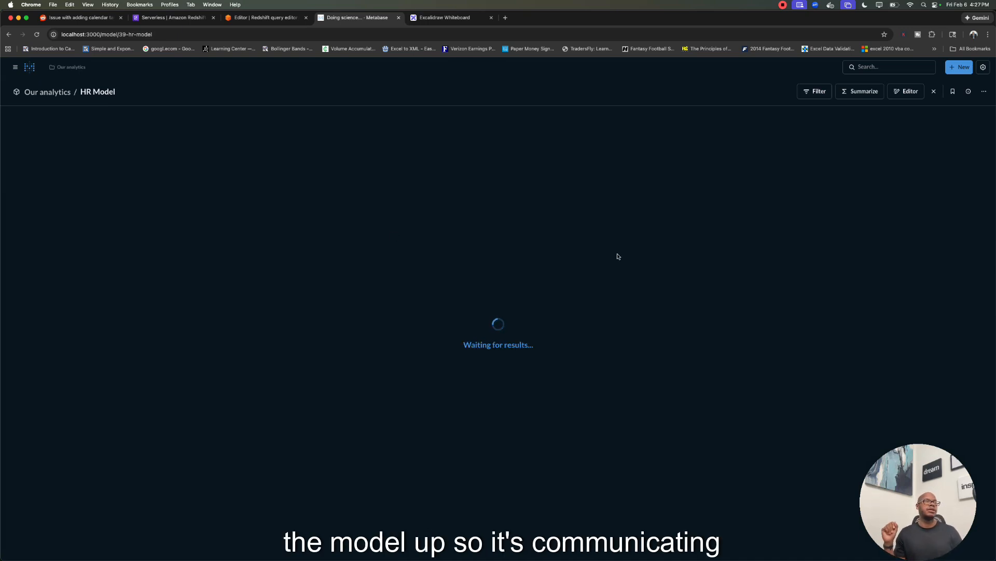
- Preview the HR Model's data in the editor, and open its query definition to examine the hr_data join
left_click(897, 92)
left_click(488, 141)
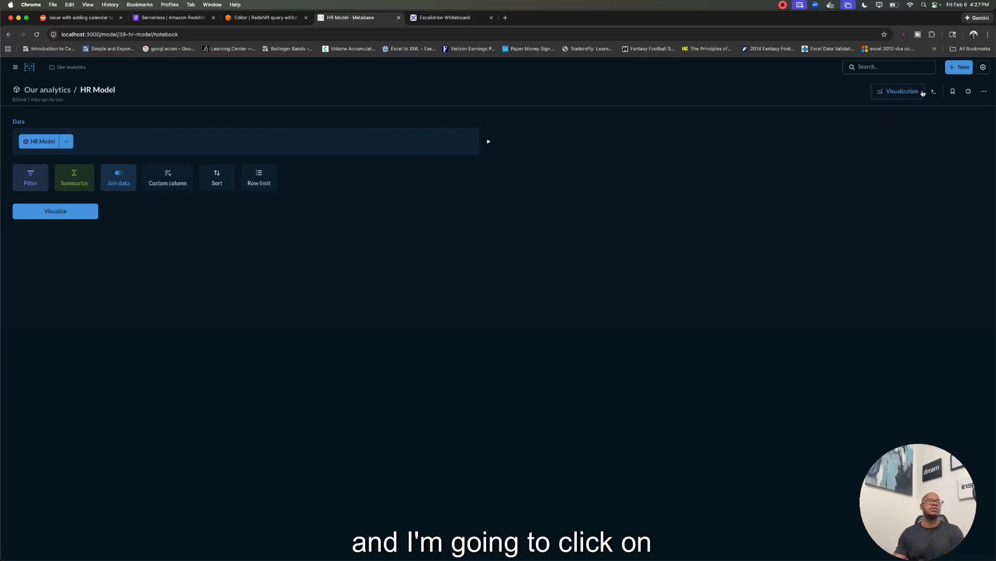
left_click(984, 91)
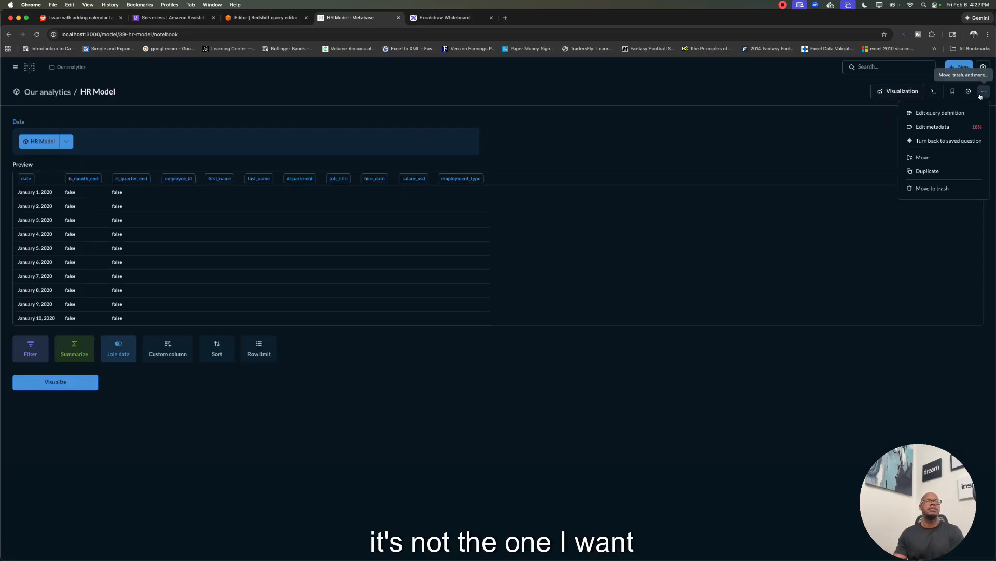
left_click(942, 111)
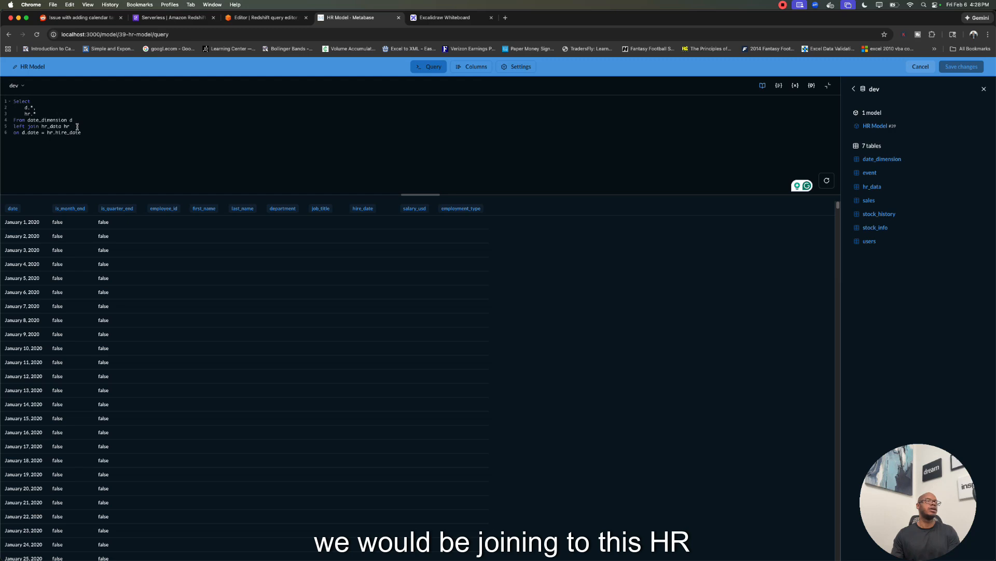
left_click_drag(72, 127, 42, 128)
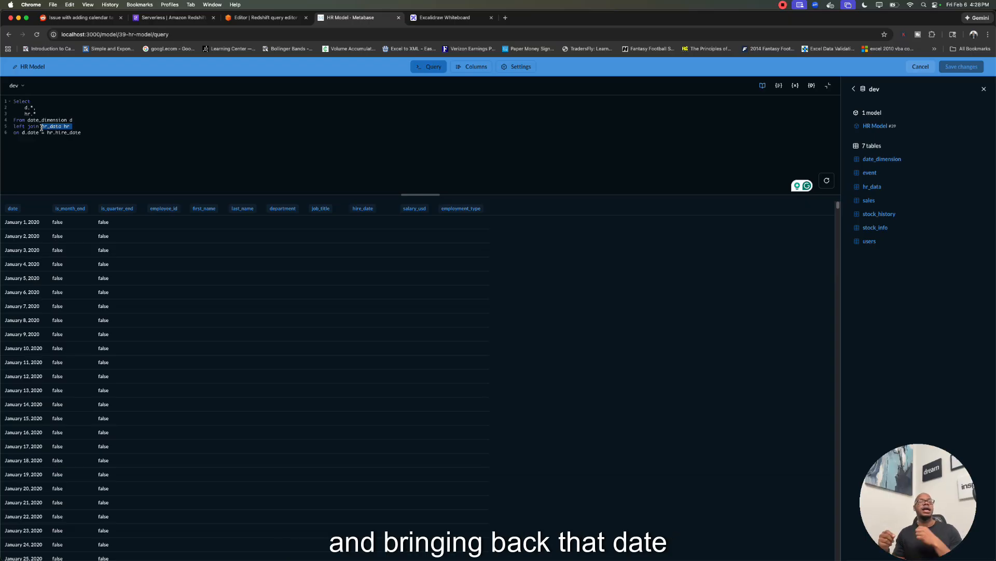
- Replace d.* in the model query's select list with d.date as hire_date
left_click(36, 108)
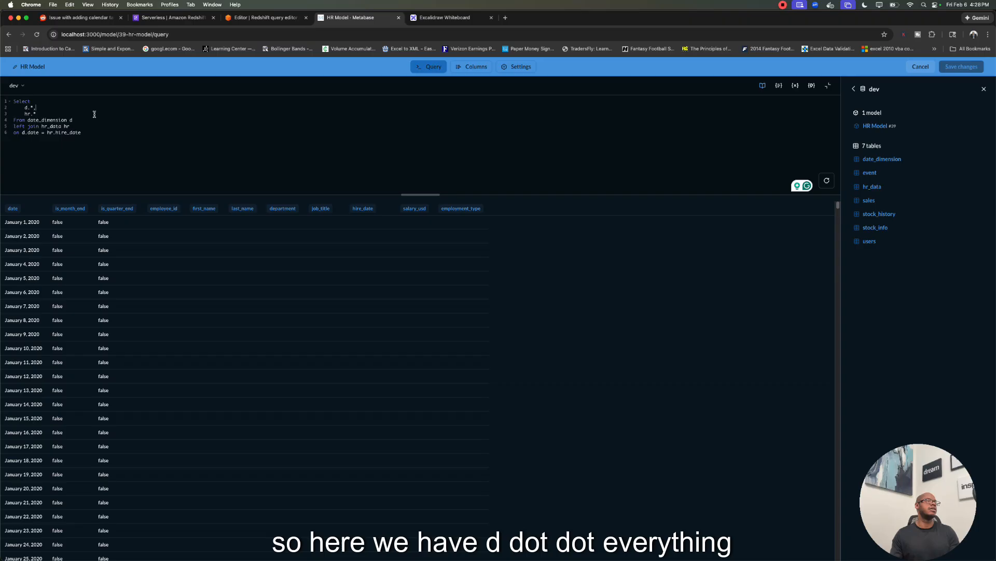
key("BackSpace")
key("BackSpace")
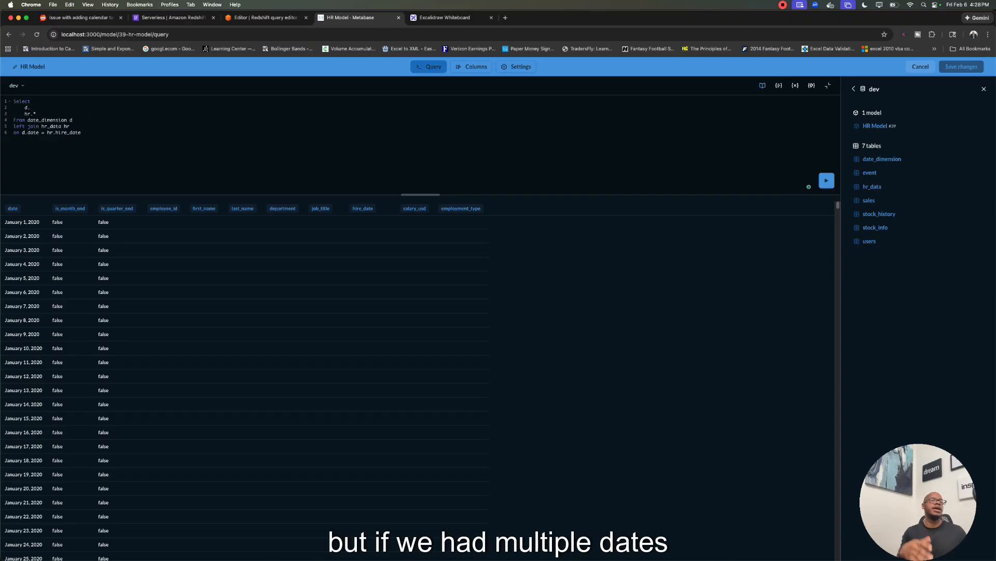
type("date")
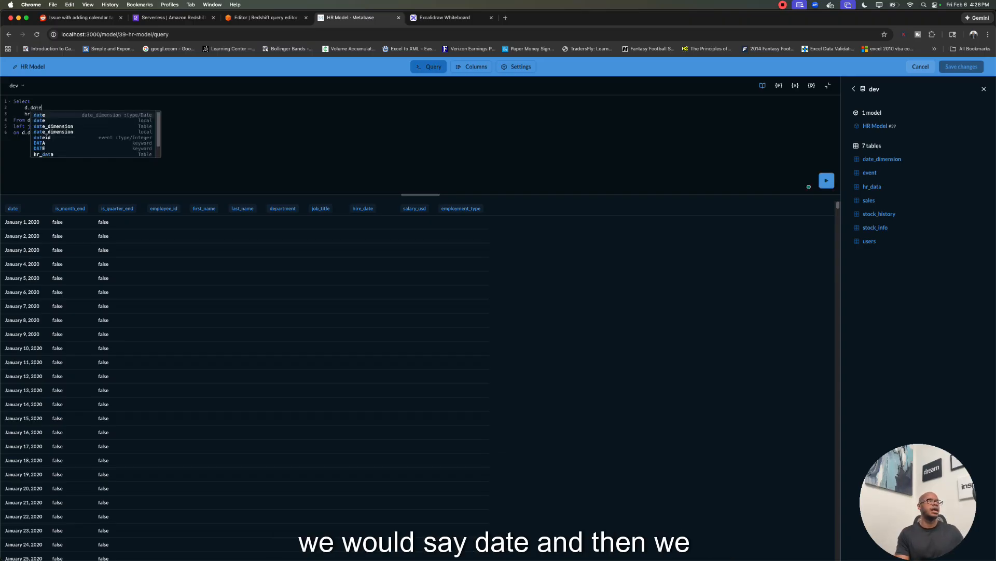
type(" ds")
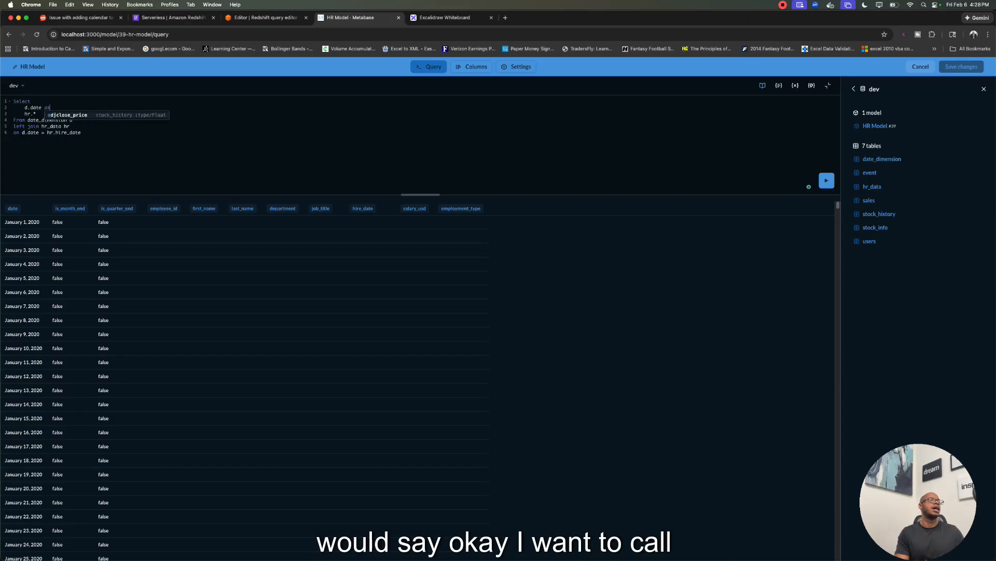
type("s")
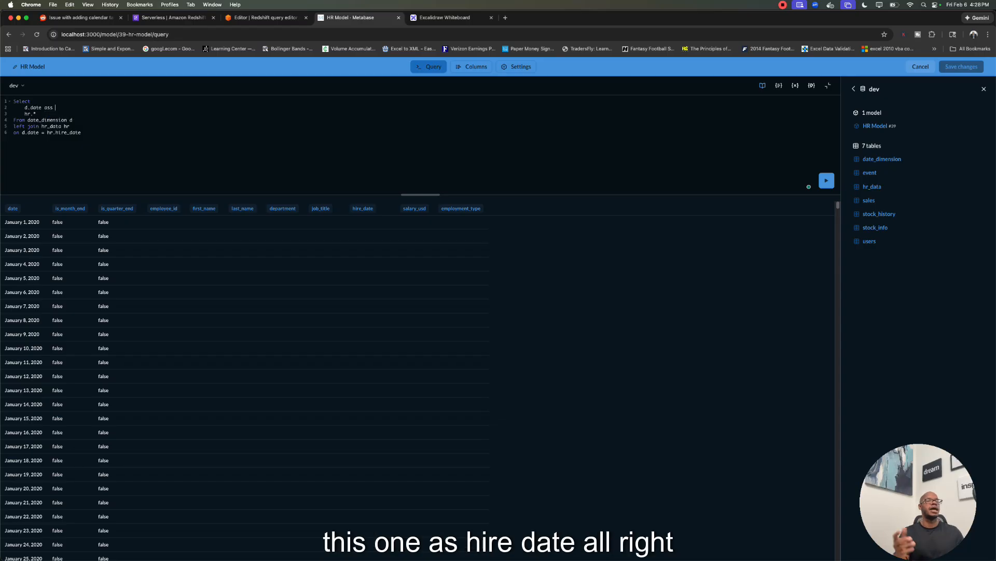
key("BackSpace")
key("BackSpace")
type("h")
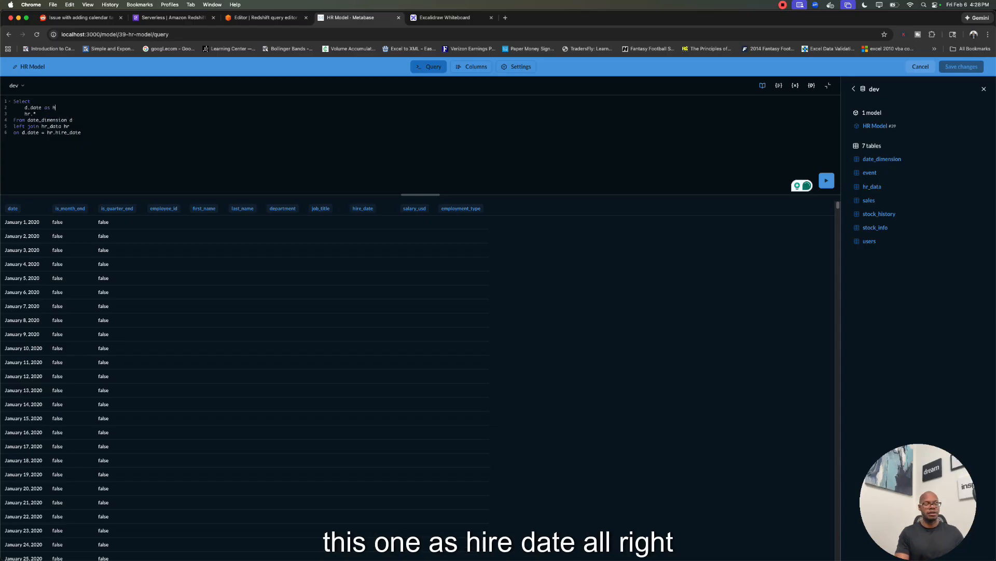
type("ire_date")
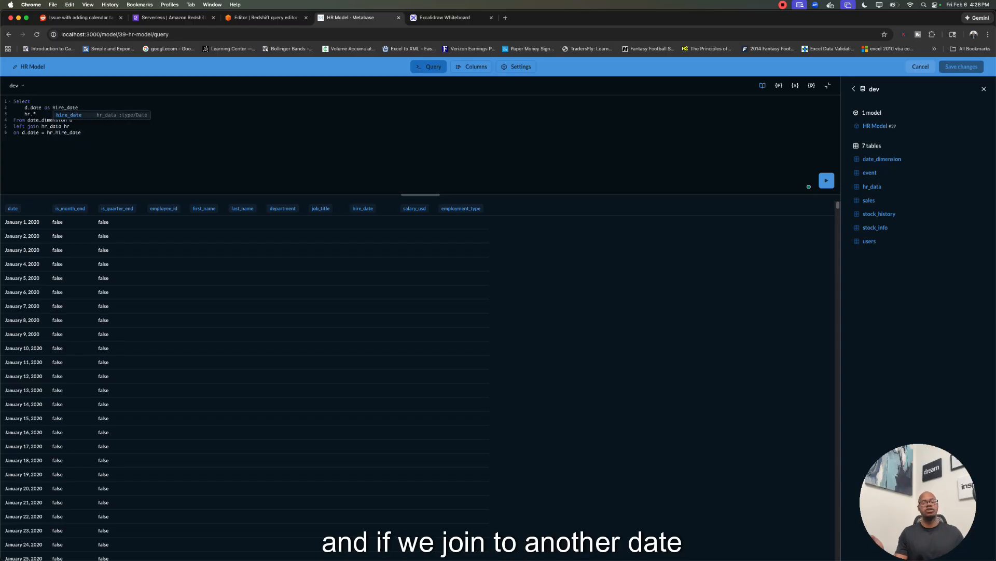
type(",")
- Add the column d1.date as termindation_date below hire_date, and discard all changes to the model query
key("Return")
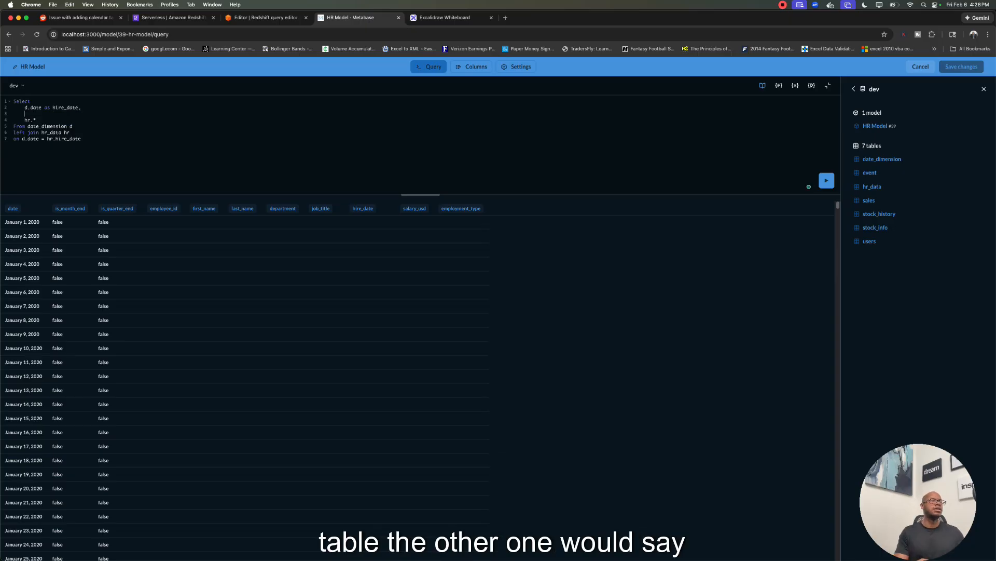
type("d1.date as term")
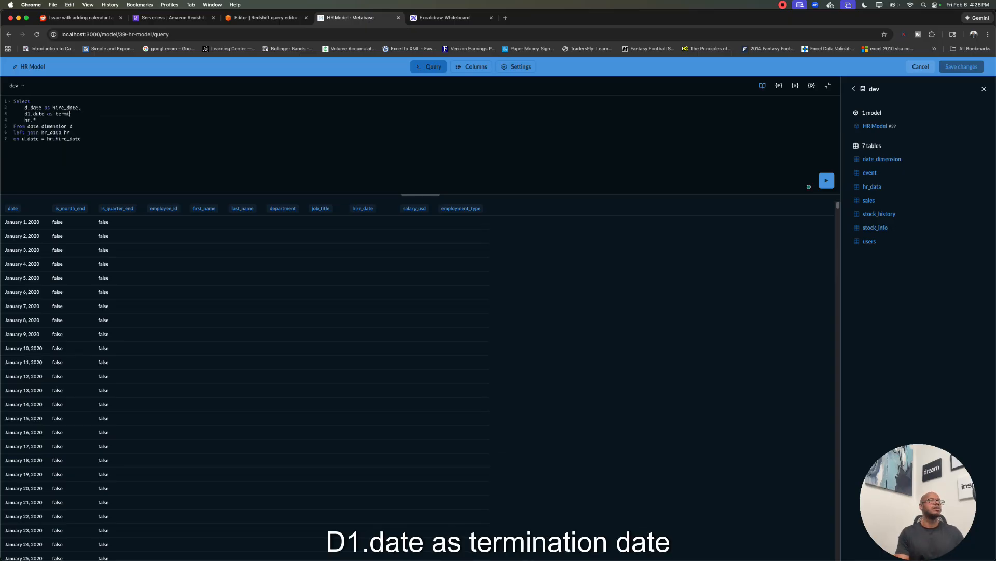
type("indation_date,")
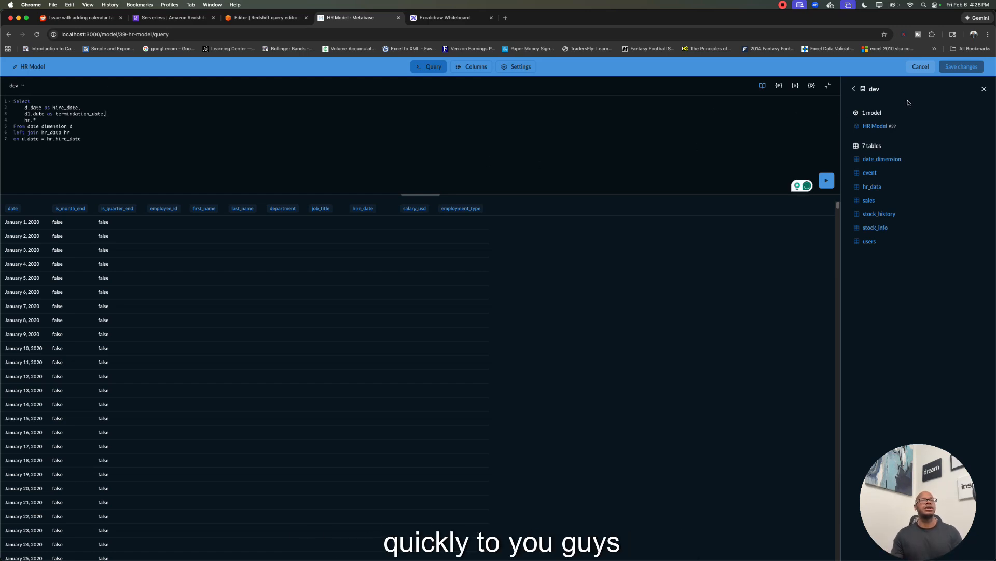
left_click(926, 66)
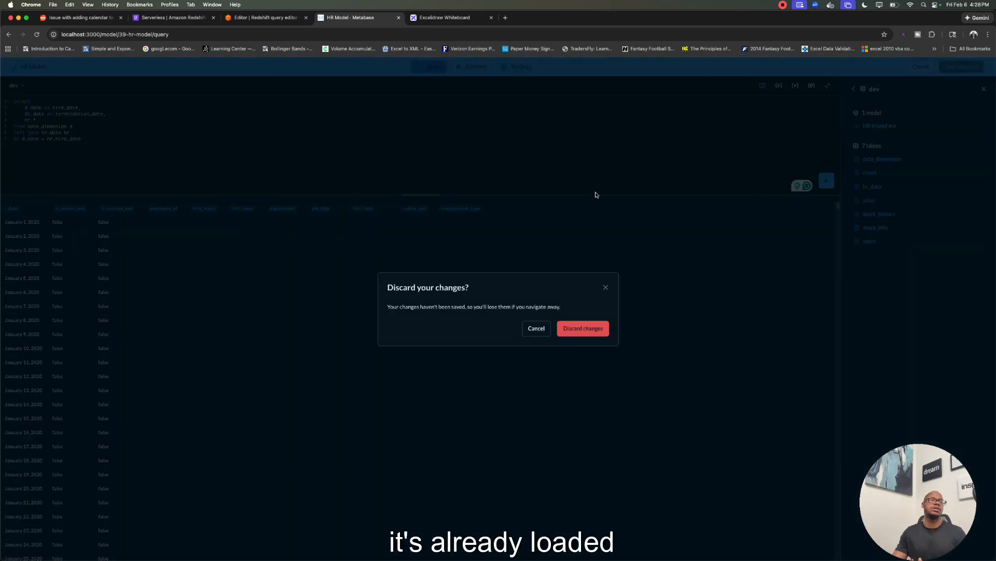
left_click(581, 329)
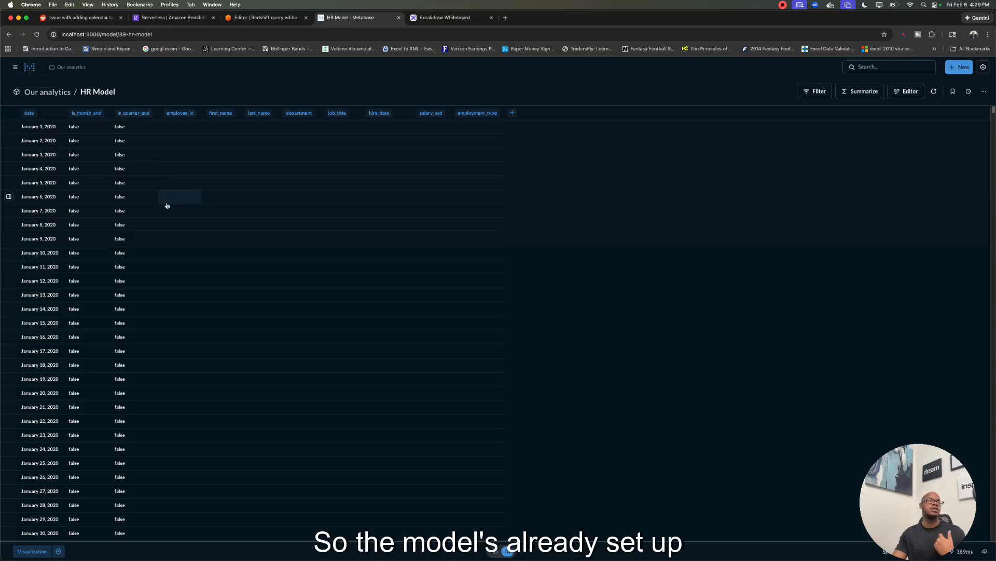
- Open the Hr New Hire Report from the Our analytics collection
left_click(15, 71)
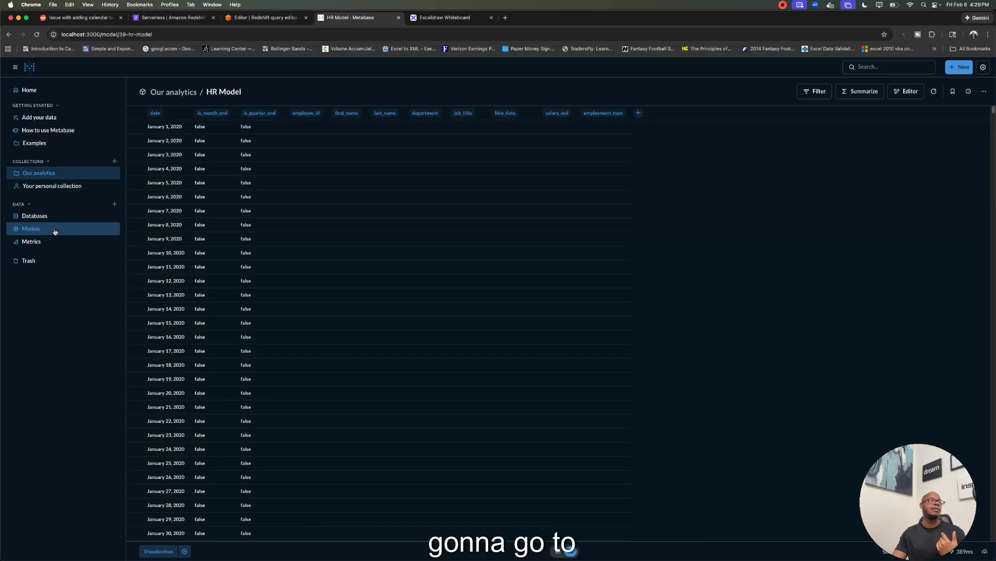
left_click(50, 174)
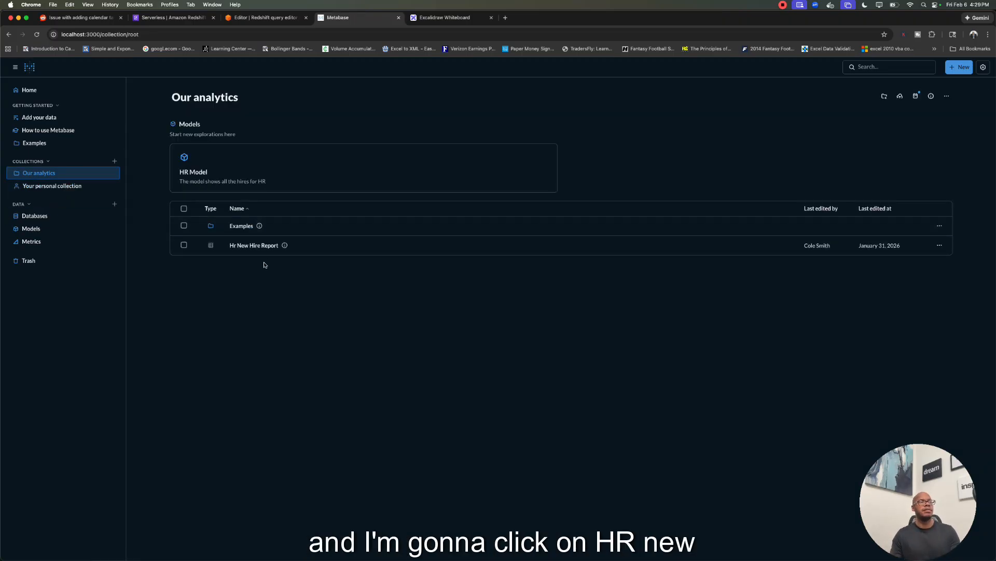
left_click(261, 246)
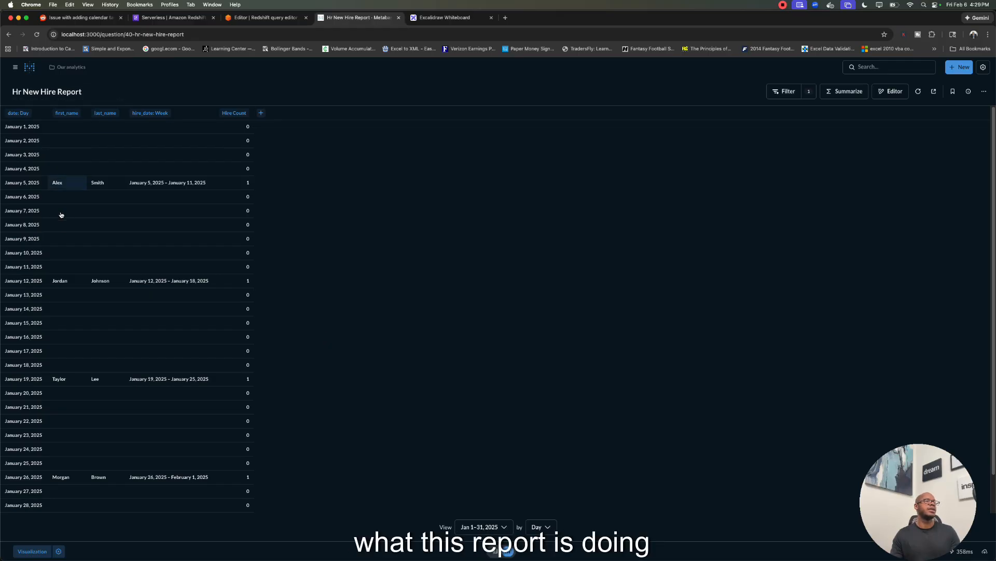
- Show the report's active date filter and review the daily rows through the end of January 2025
scroll(62, 222, "down", 2)
scroll(65, 227, "up", 2)
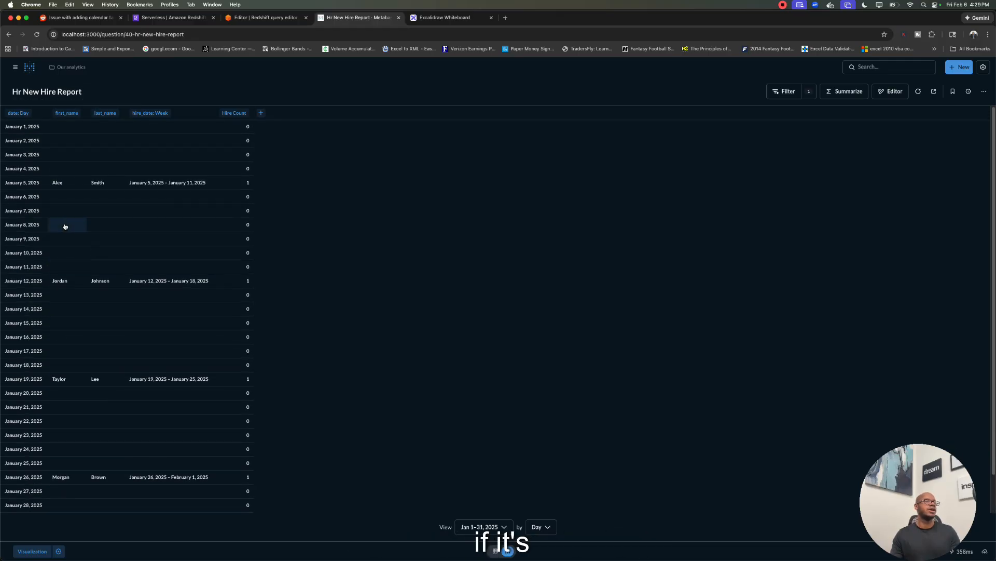
left_click(809, 91)
mouse_move(54, 130)
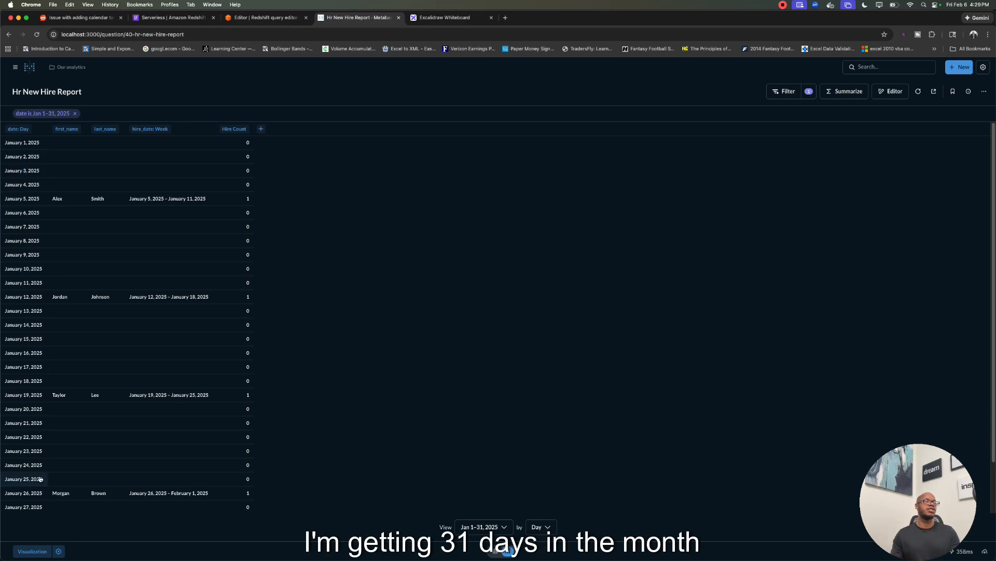
scroll(37, 488, "down", 2)
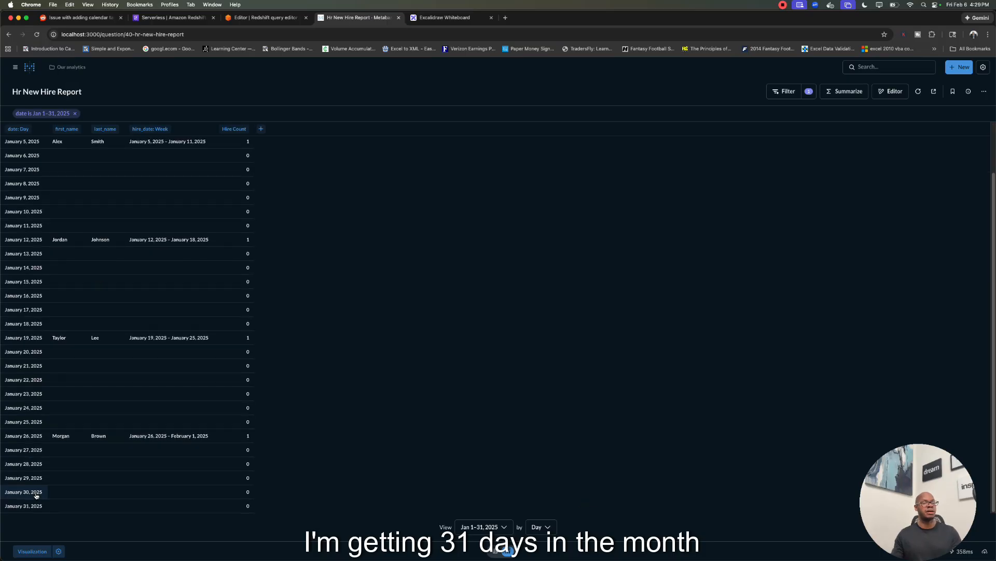
scroll(47, 491, "up", 2)
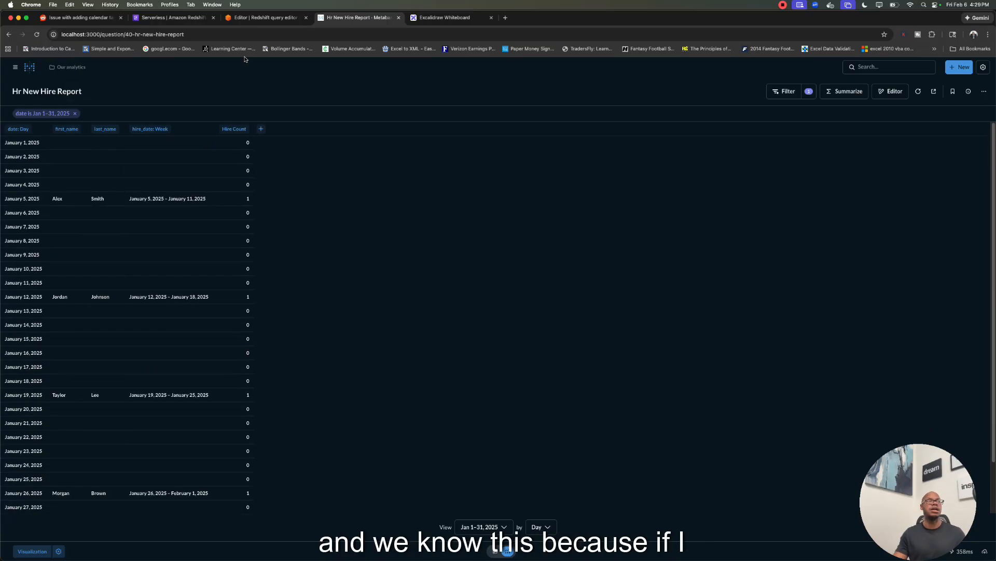
- In the Redshift query editor, add order BY hire_date asc to the dev.public.hr_data query and run that query
left_click(262, 17)
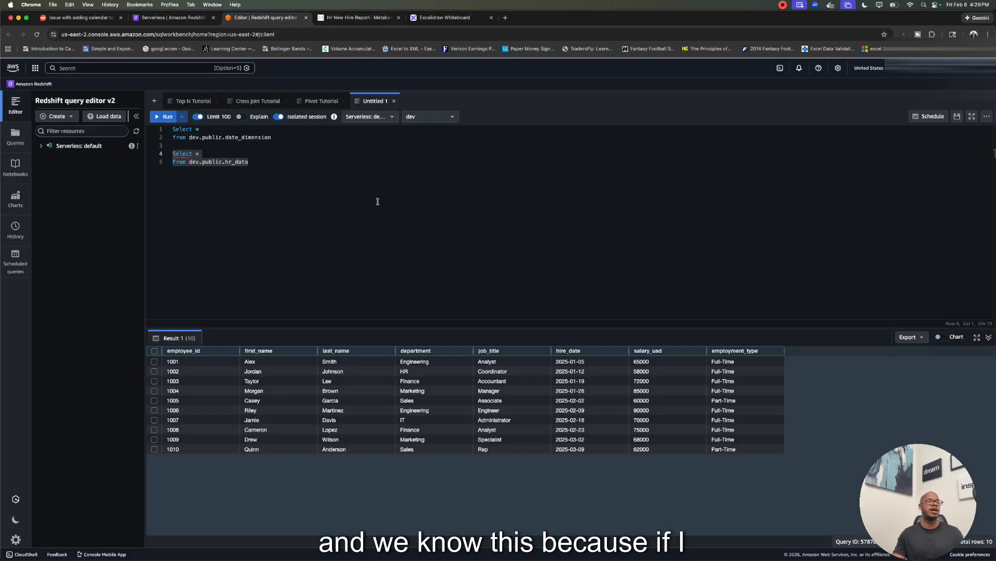
left_click(265, 162)
key("Return")
type("order BY     ")
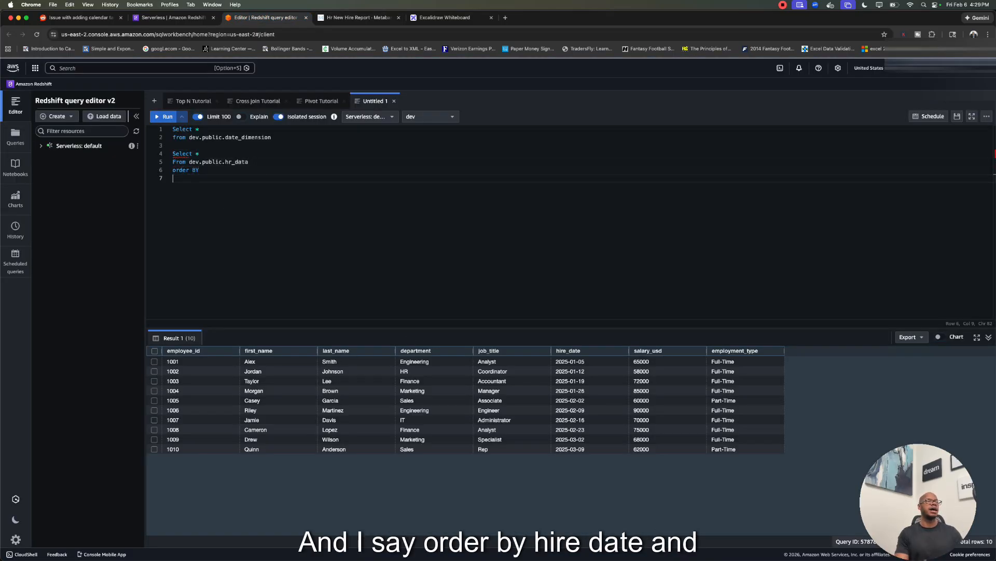
type("hire_date asc")
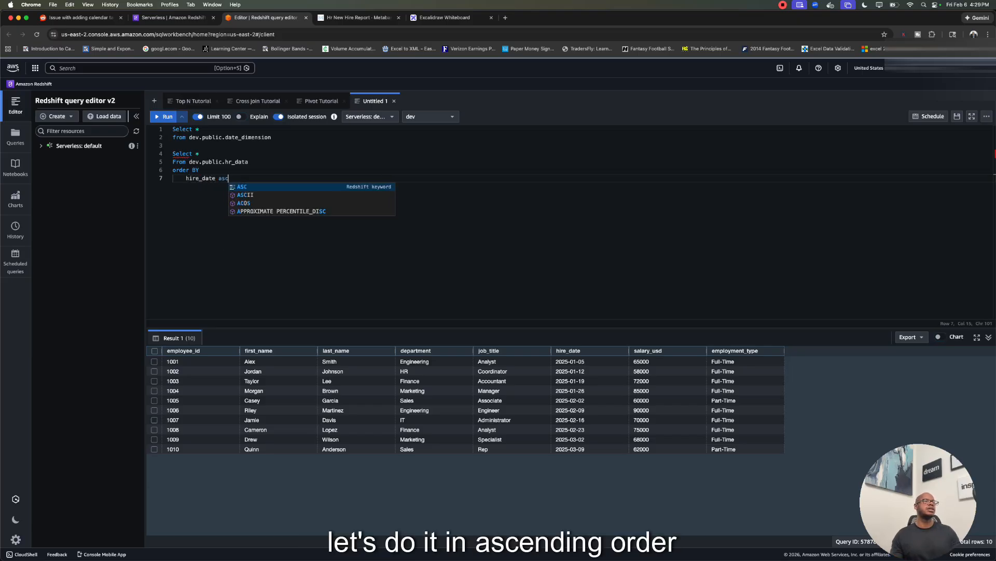
left_click_drag(239, 178, 173, 154)
- Check the hire_date values in the first four result rows against the Hr New Hire Report in Metabase
key("Up")
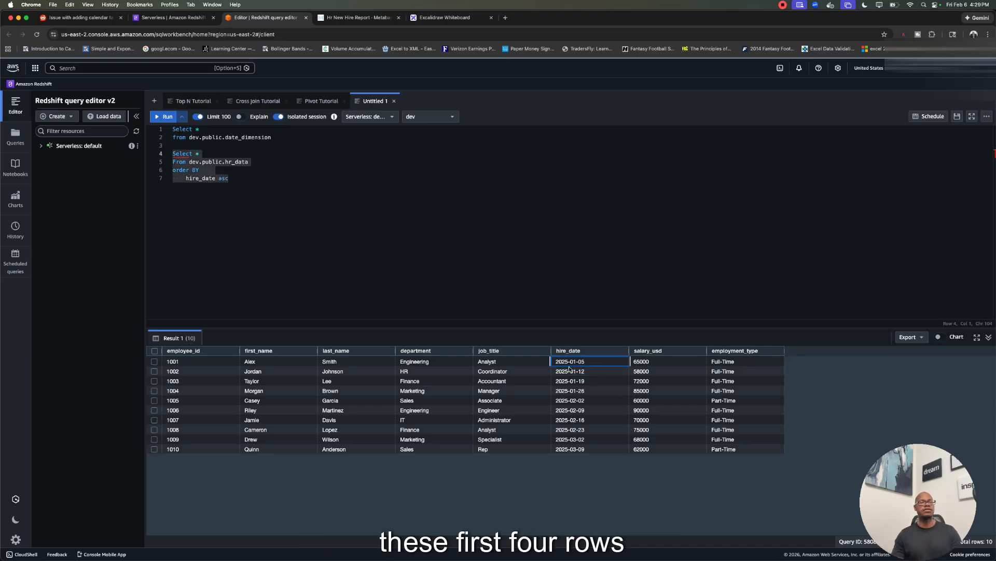
key("Down")
key("Down")
key("Down")
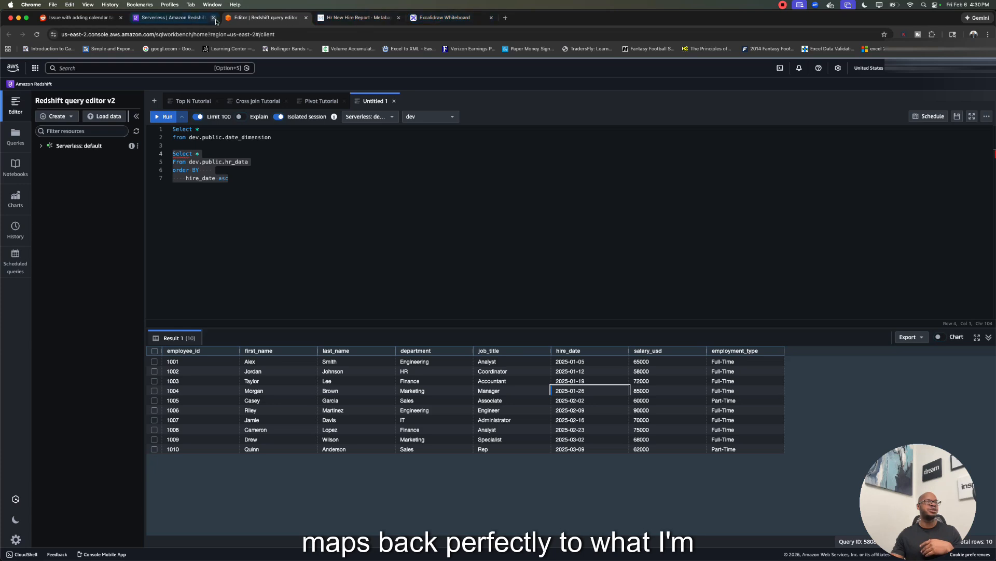
left_click(358, 17)
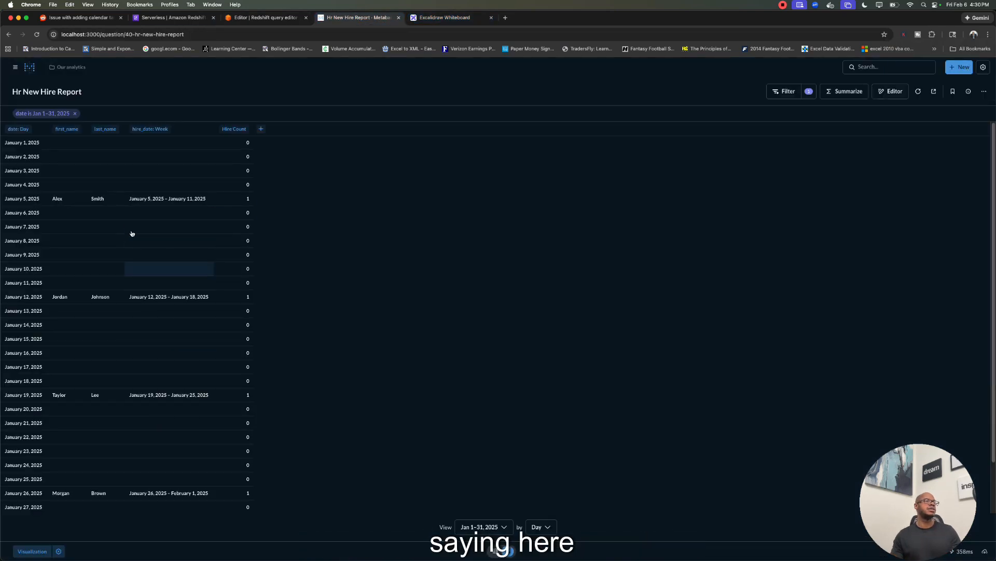